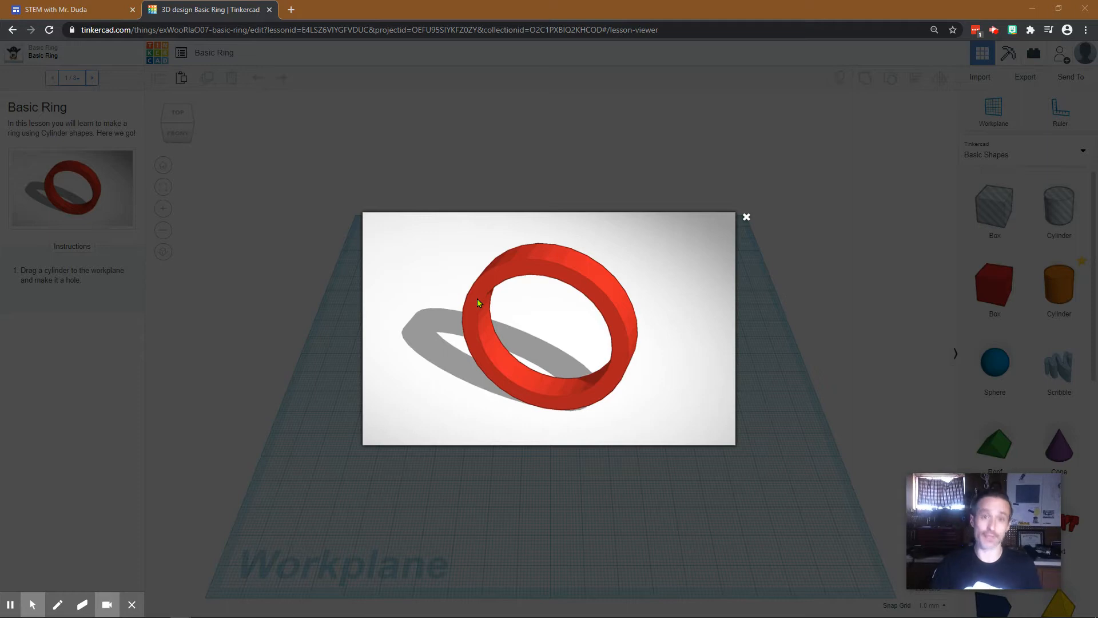
Close the enlarged ring picture and return to the dashboard to look over the recent designs
click(747, 218)
click(158, 59)
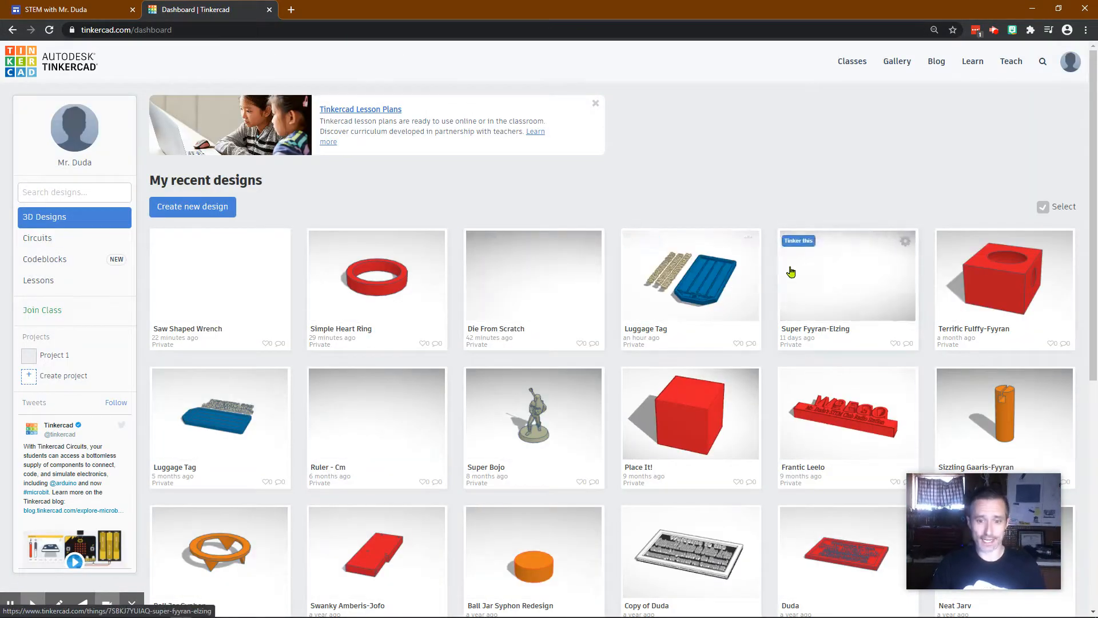
scroll(625, 375, down, 4)
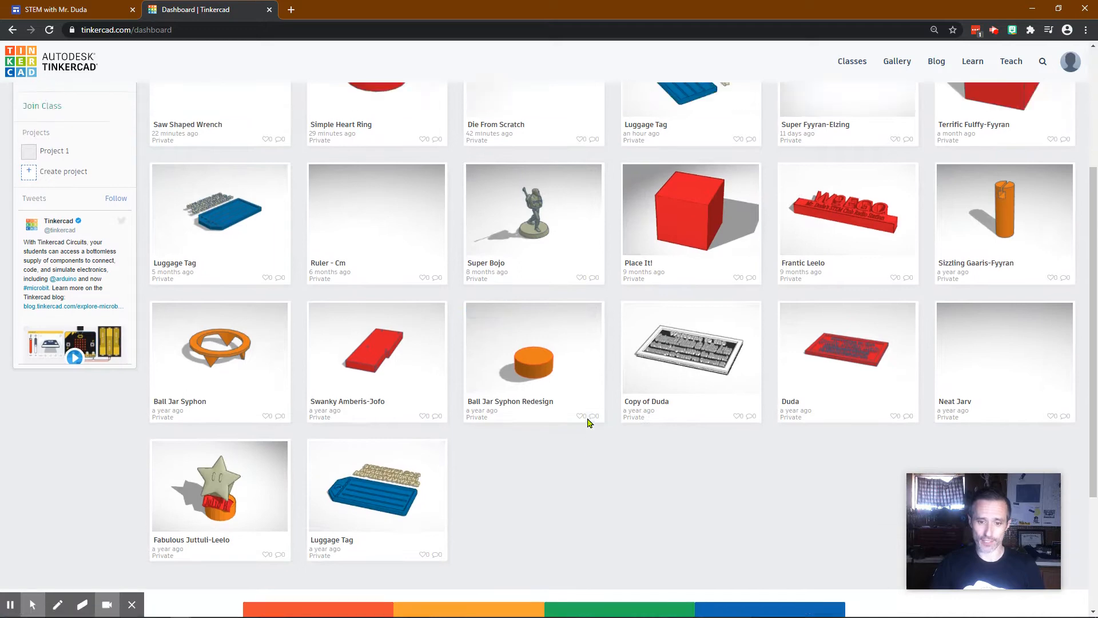
scroll(409, 322, up, 4)
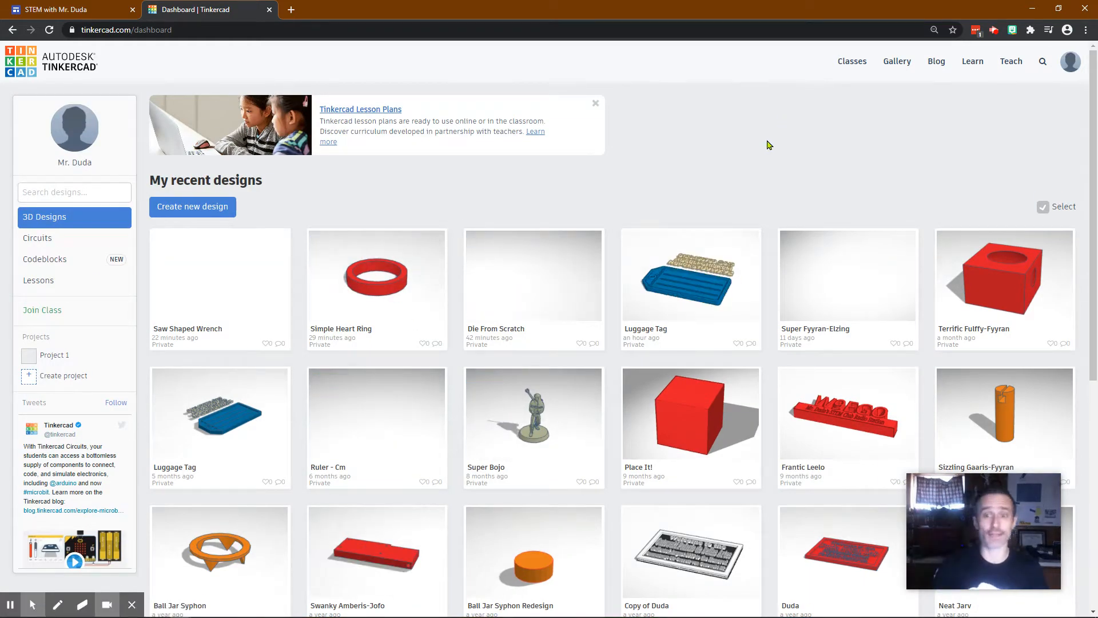
Find the Basic Ring project in the full collection of 3D lessons in the learning section and open it
click(971, 71)
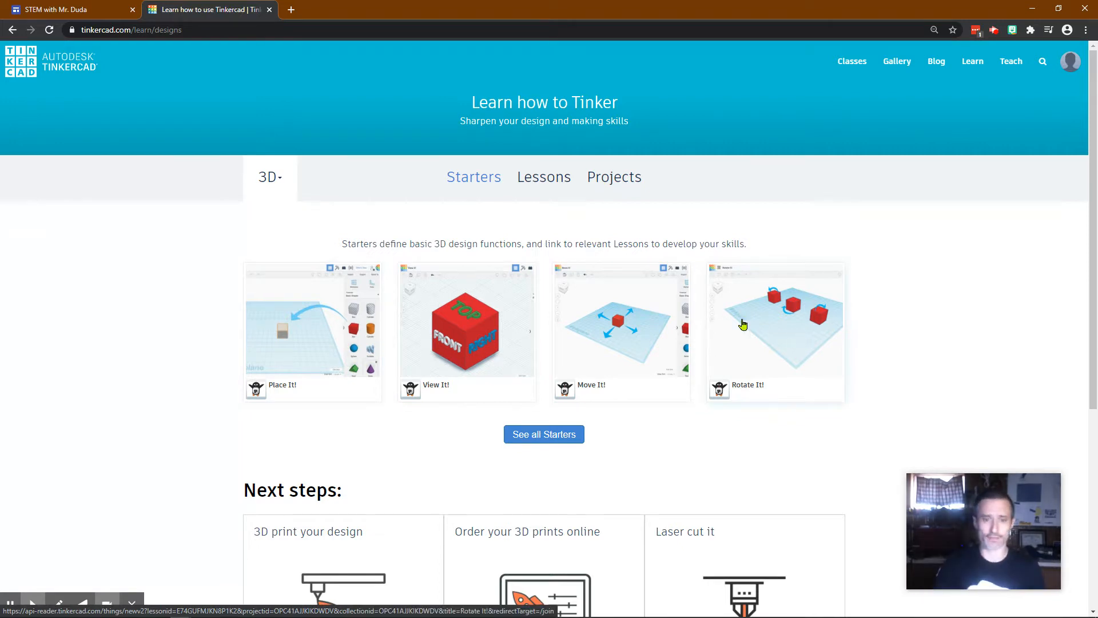
click(552, 182)
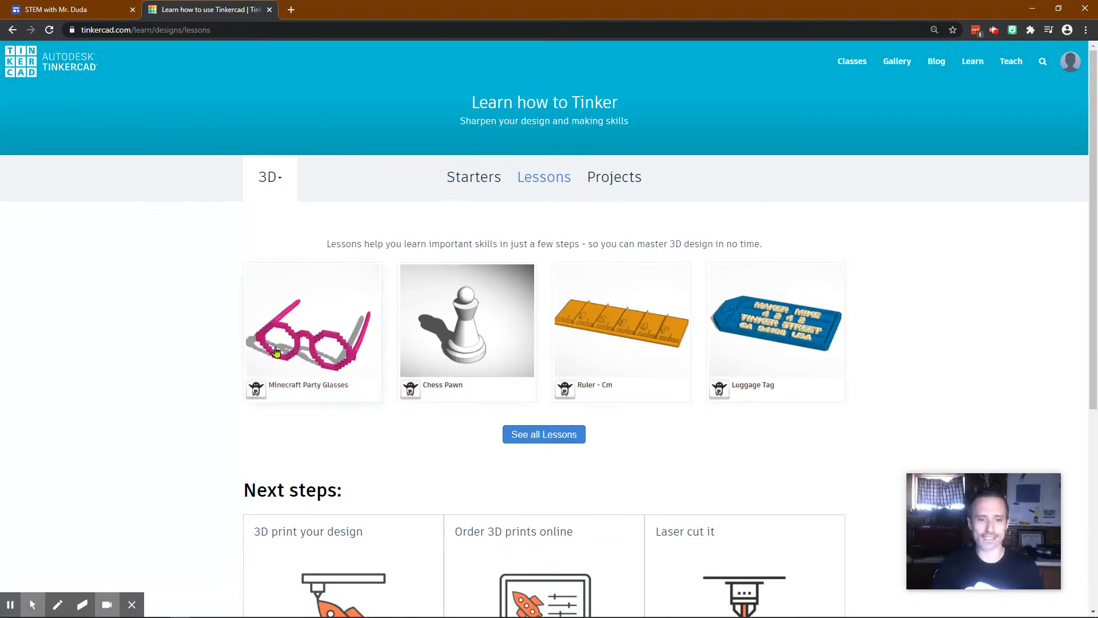
click(551, 438)
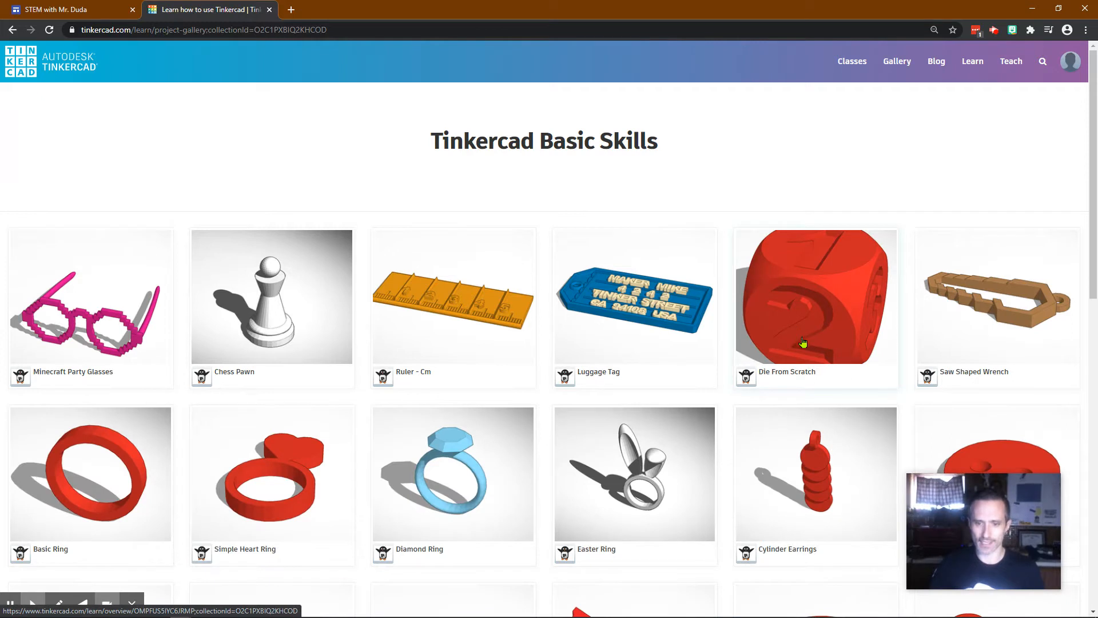
scroll(999, 310, down, 1)
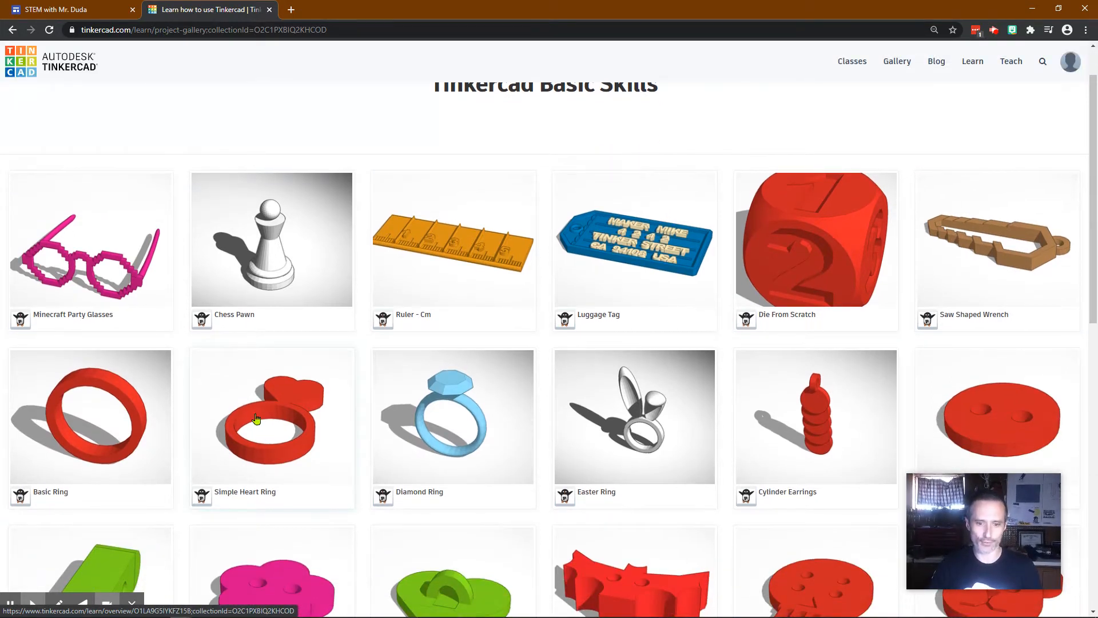
scroll(252, 405, down, 1)
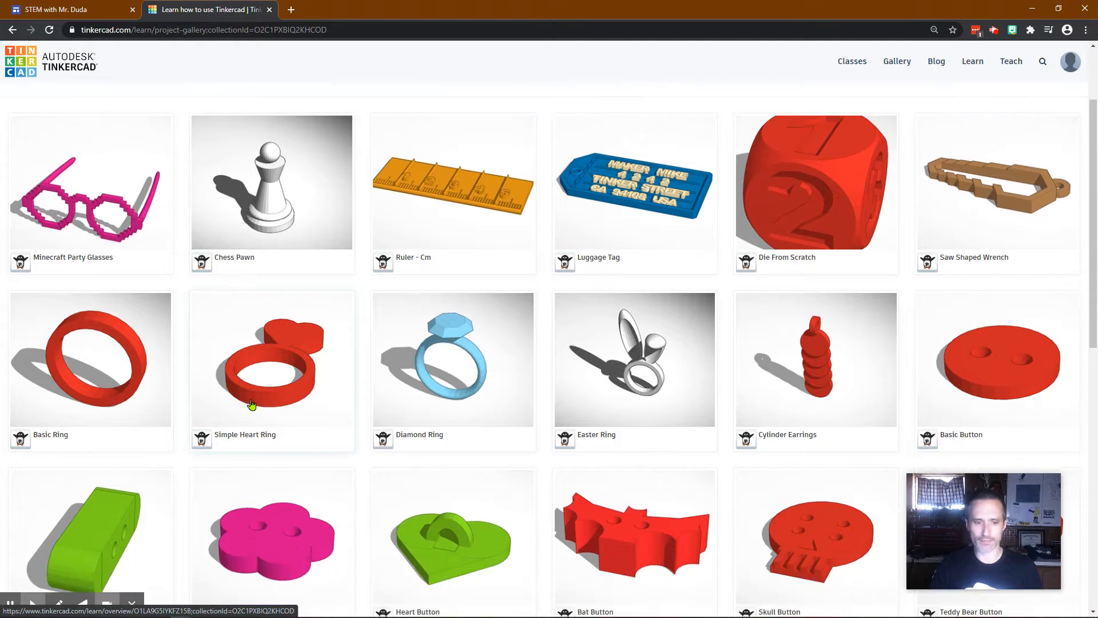
click(72, 342)
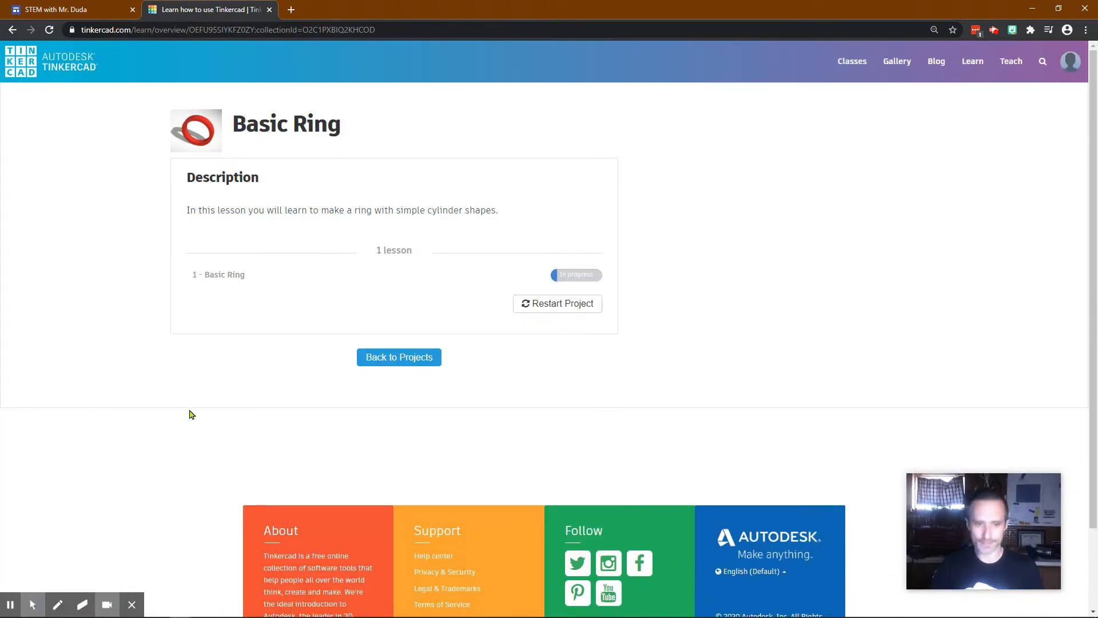
Restart the Basic Ring project and start its lesson from the beginning
click(553, 302)
click(673, 147)
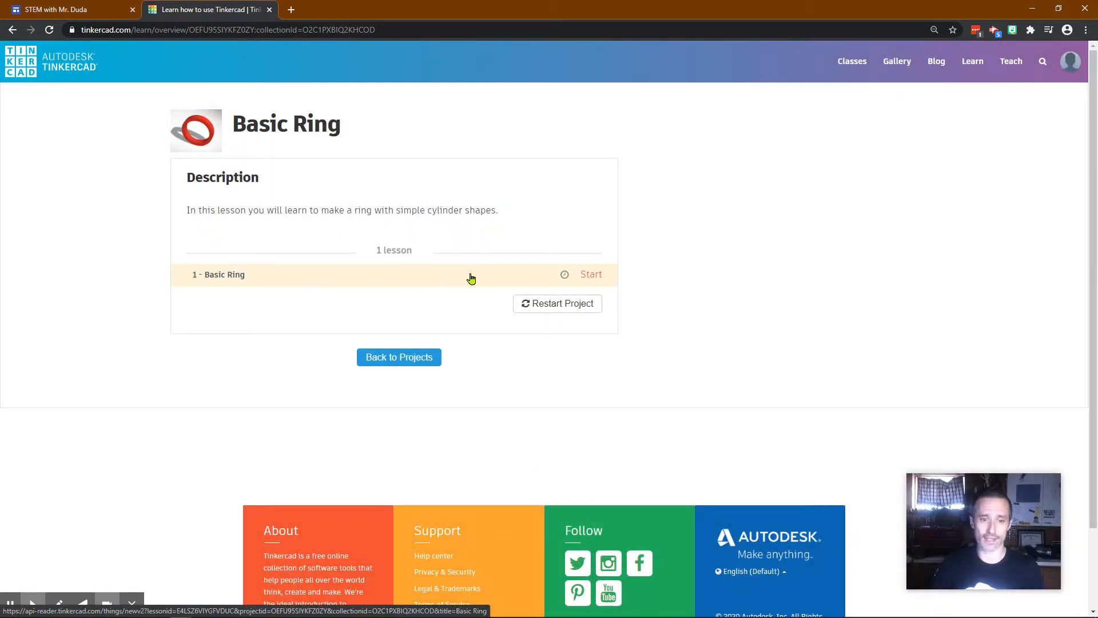
click(586, 275)
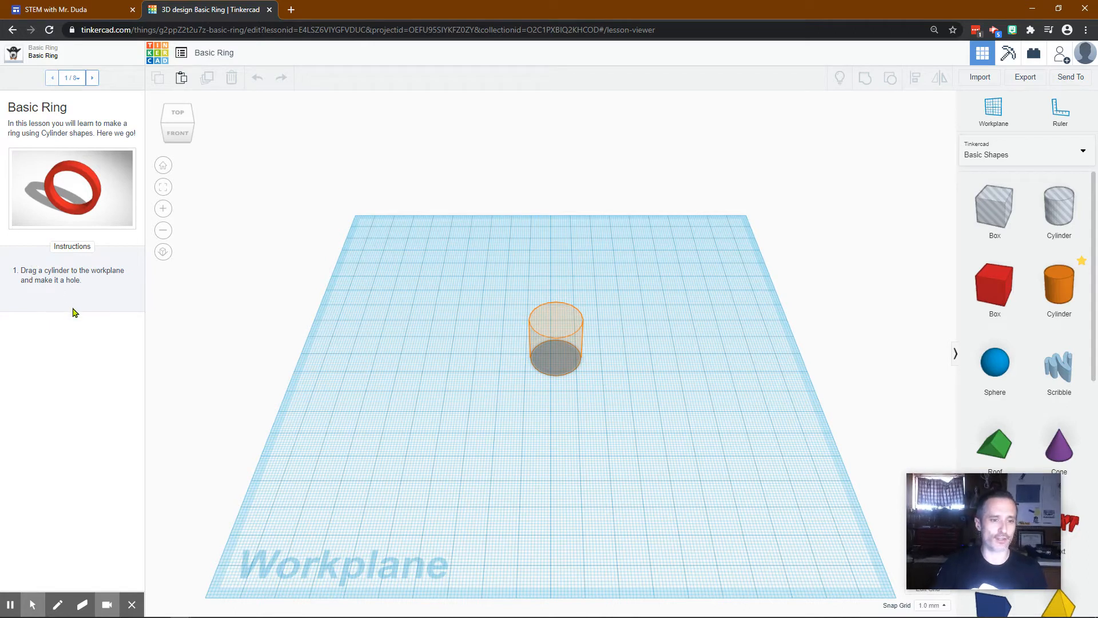
Place a basic cylinder on the guide outline, make it a hole, and advance to lesson step 2
drag(979, 502, 752, 475)
scroll(1021, 452, down, 8)
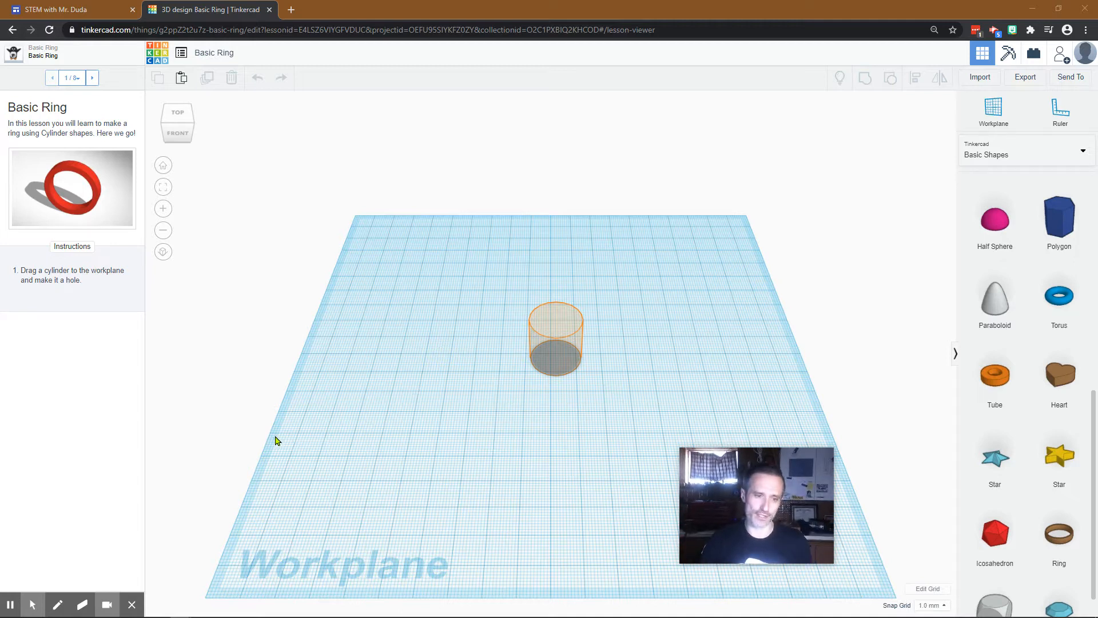
scroll(1024, 343, up, 8)
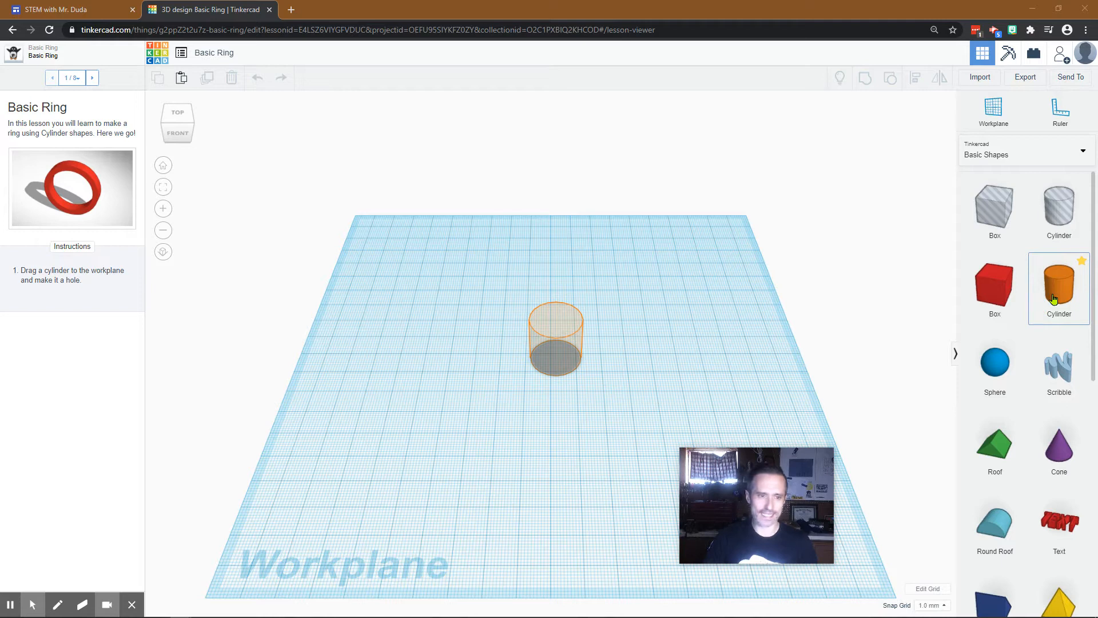
drag(1054, 299, 558, 363)
click(909, 143)
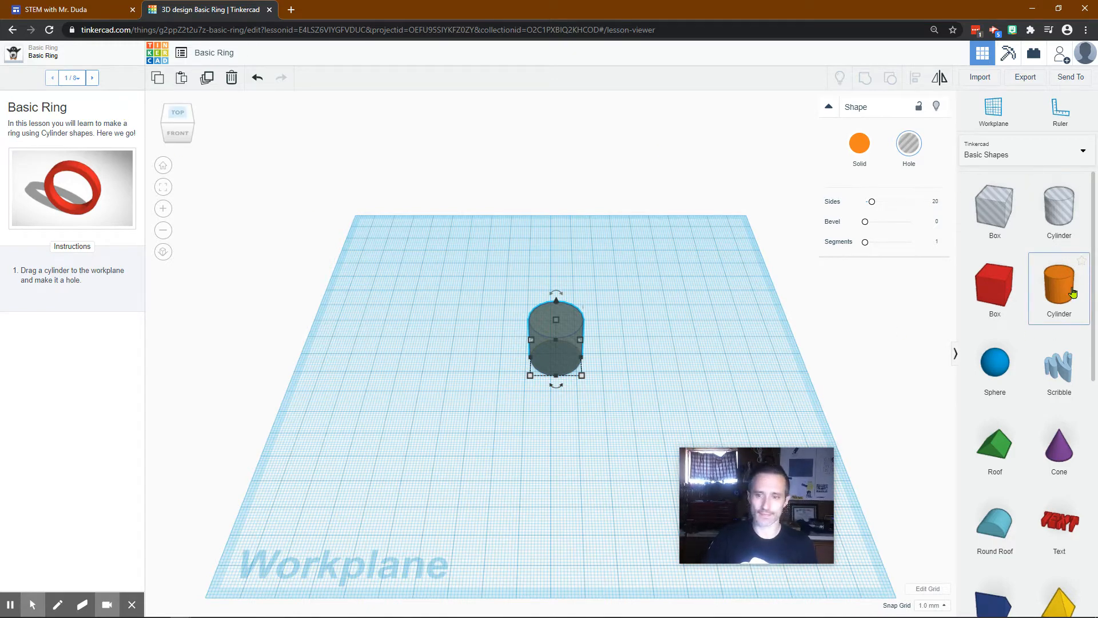
click(1047, 154)
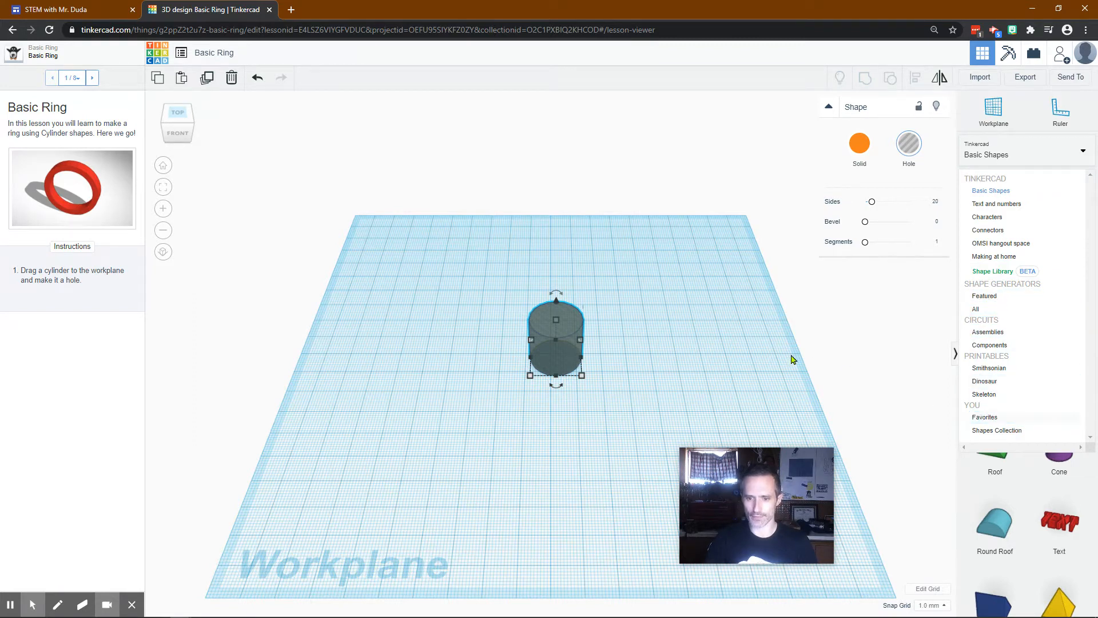
click(793, 358)
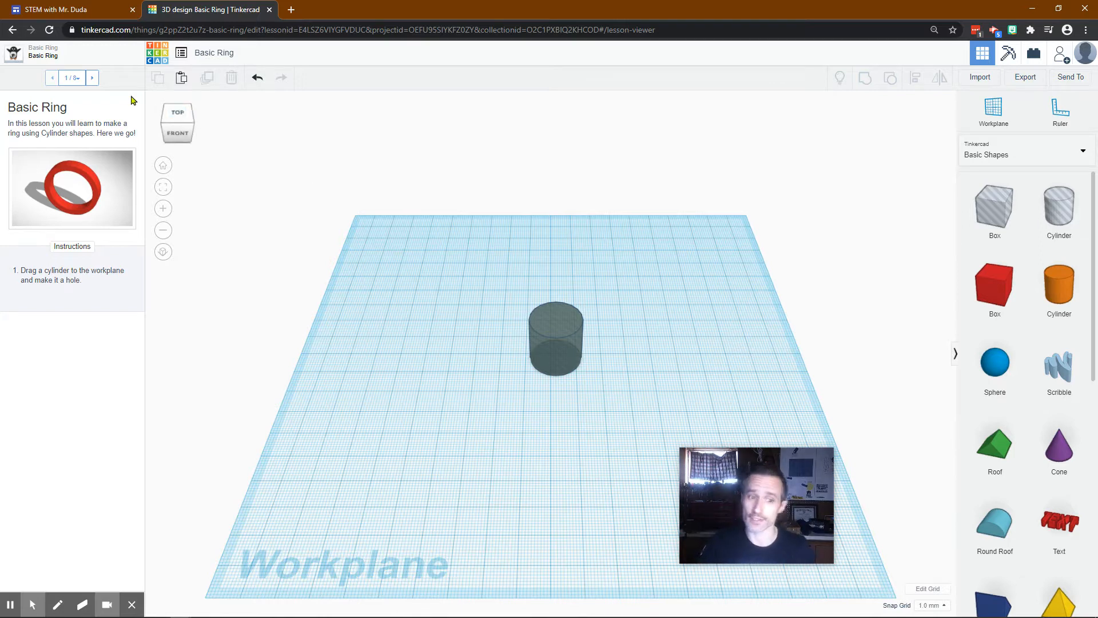
click(92, 77)
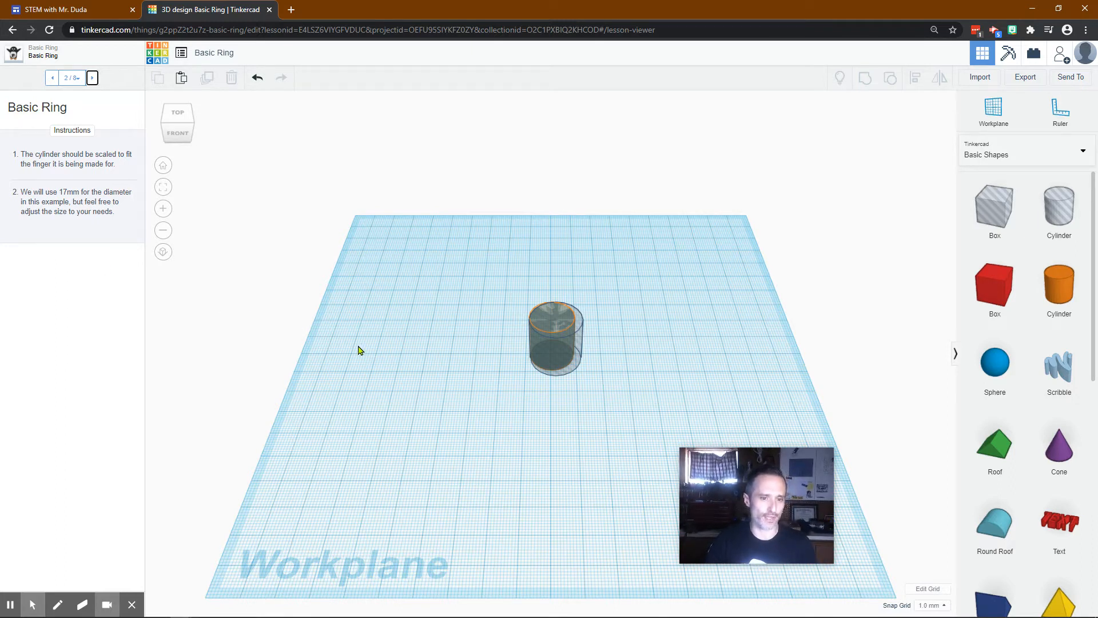
Set the hole cylinder's width and length to 17 mm
click(544, 349)
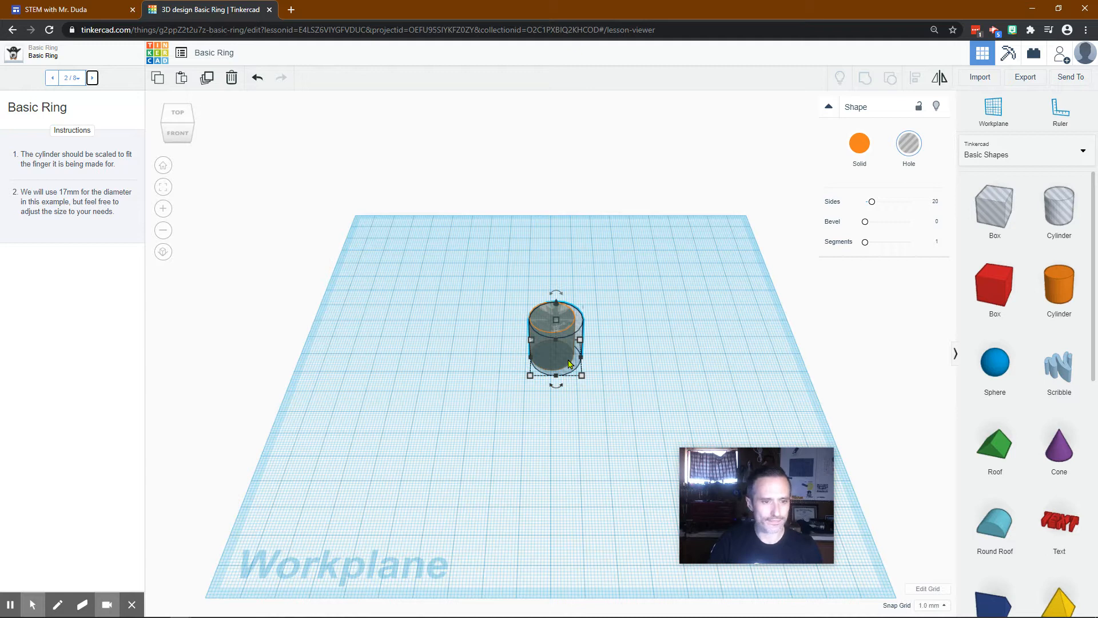
mouse_move(568, 364)
mouse_down()
mouse_move(423, 403)
mouse_move(568, 362)
mouse_up()
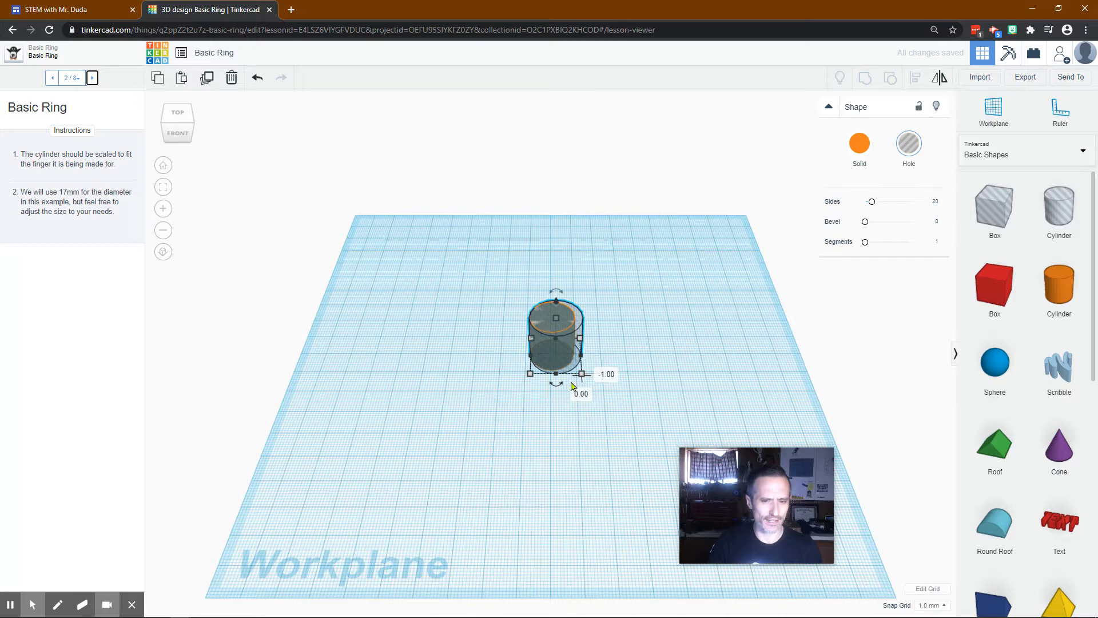
mouse_move(583, 378)
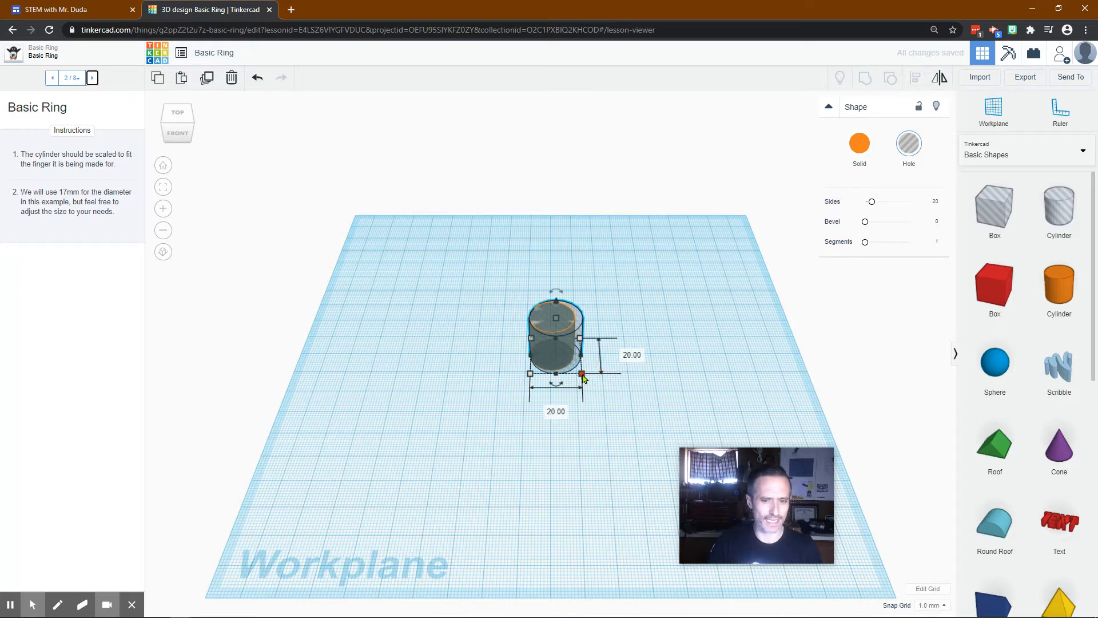
click(554, 411)
text(17)
key(Tab)
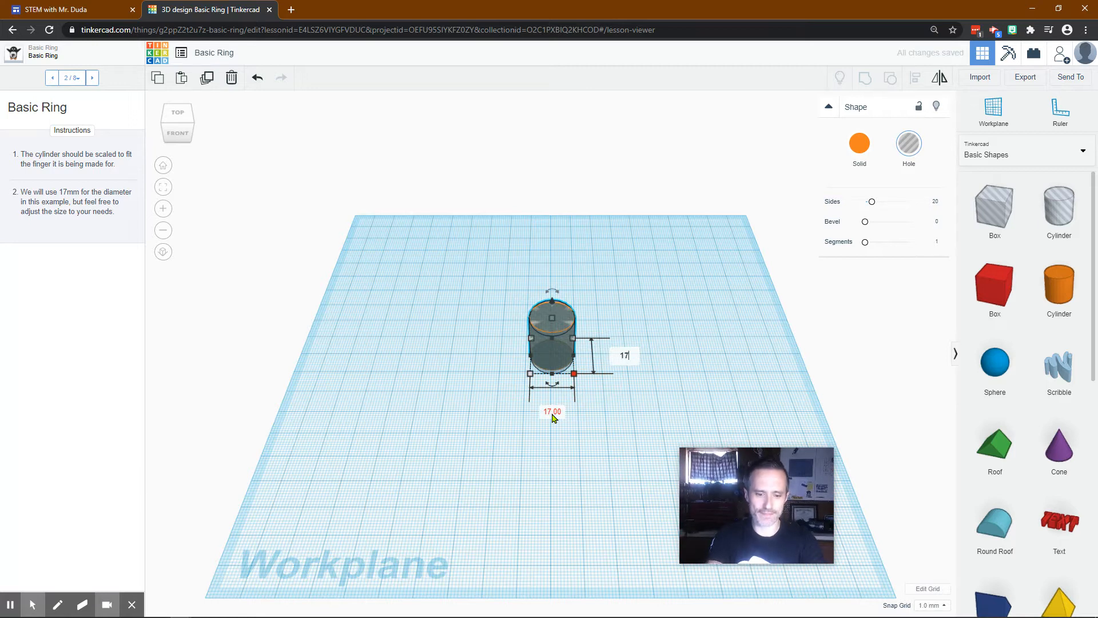
text(17)
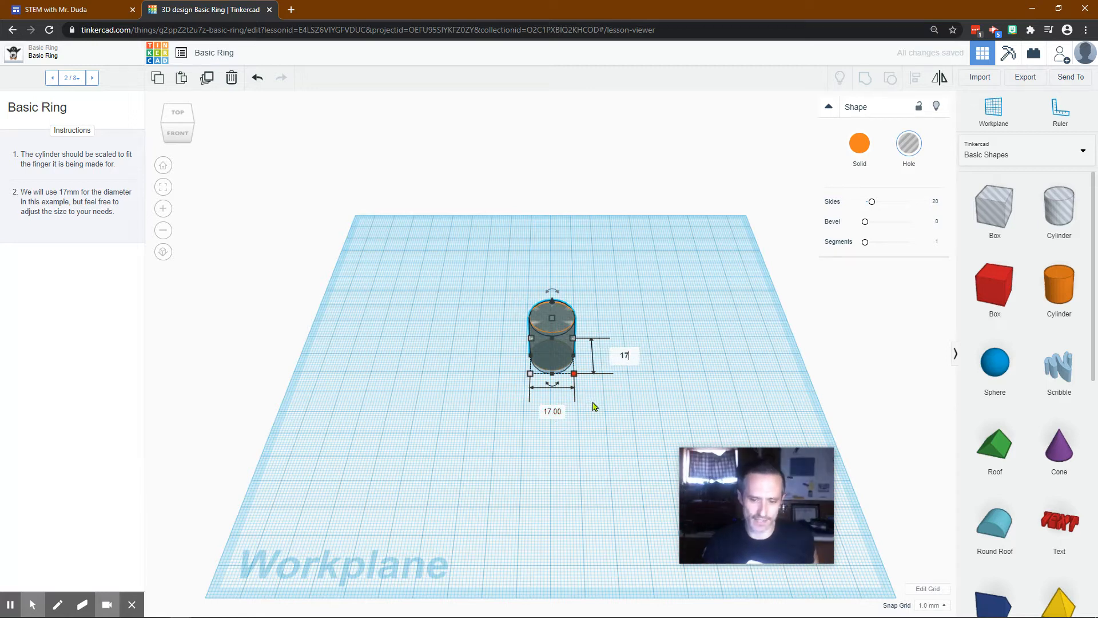
key(Return)
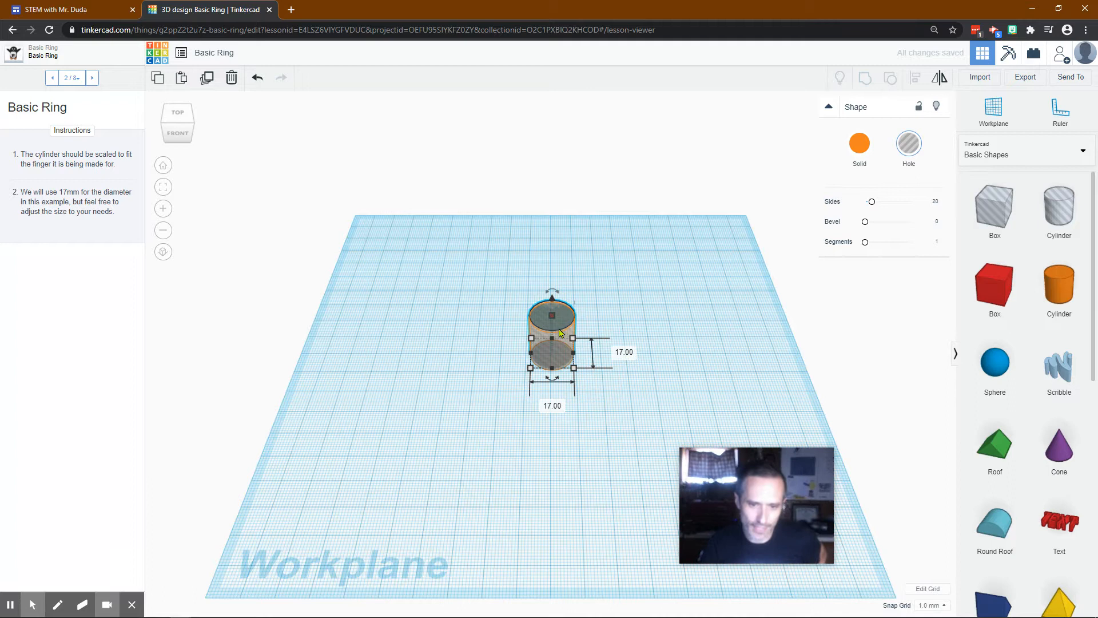
Move the hole cylinder 1 mm toward the front to match the guide outline, and advance to lesson step 3
mouse_move(560, 352)
mouse_down()
mouse_move(664, 303)
mouse_move(667, 349)
mouse_move(701, 320)
mouse_move(623, 366)
mouse_move(556, 359)
mouse_up()
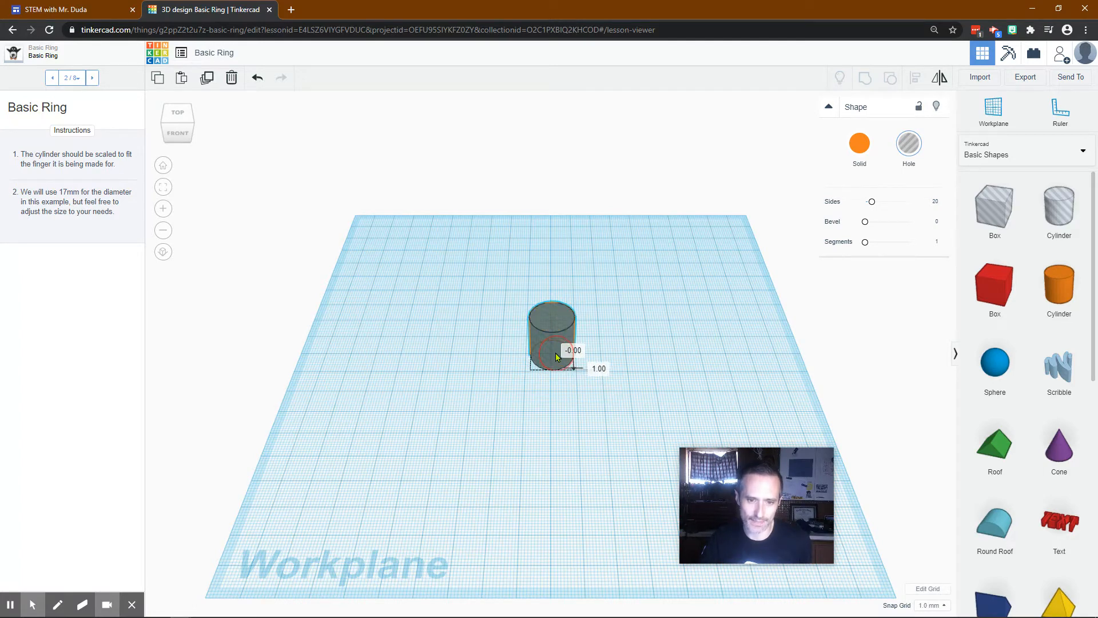
right_drag(544, 421, 553, 384)
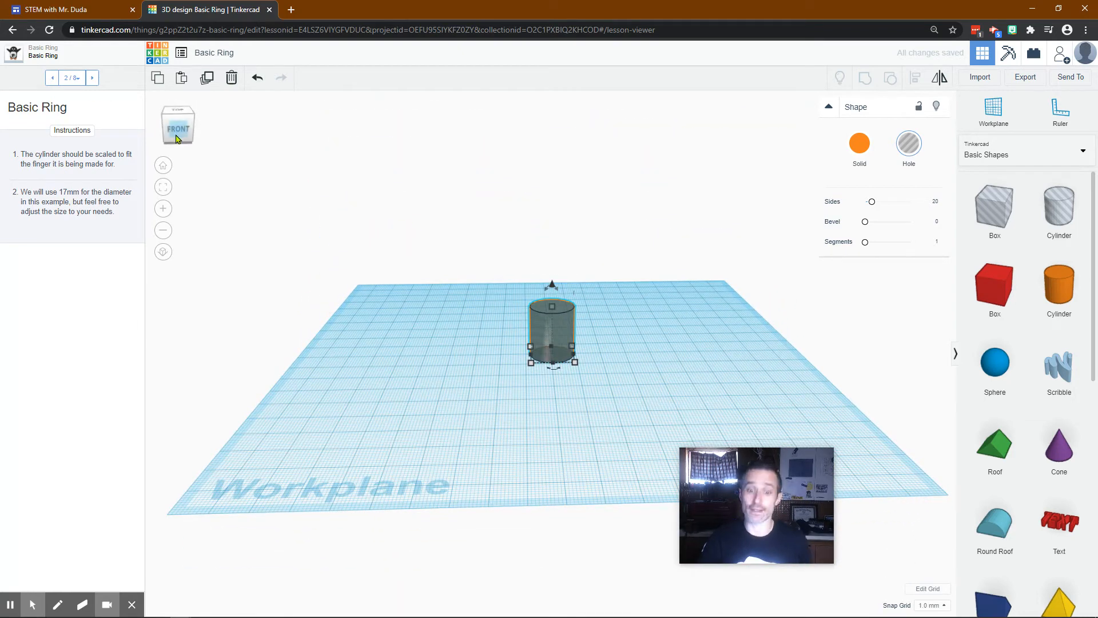
click(95, 79)
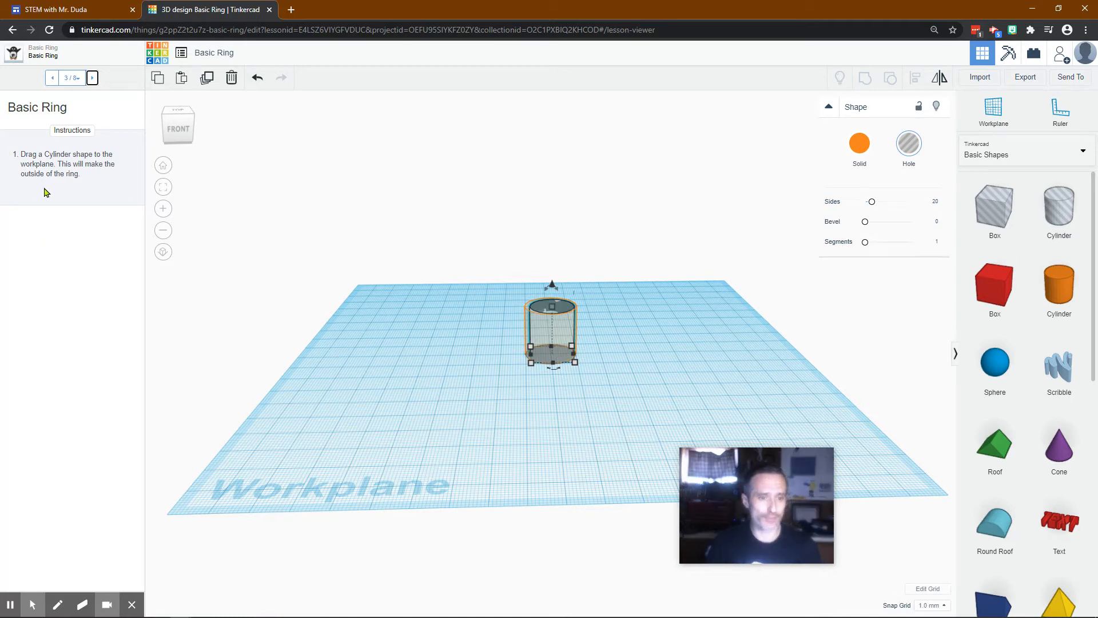
Place a solid cylinder over the hole cylinder as the ring's outside, and advance to lesson step 4
click(513, 367)
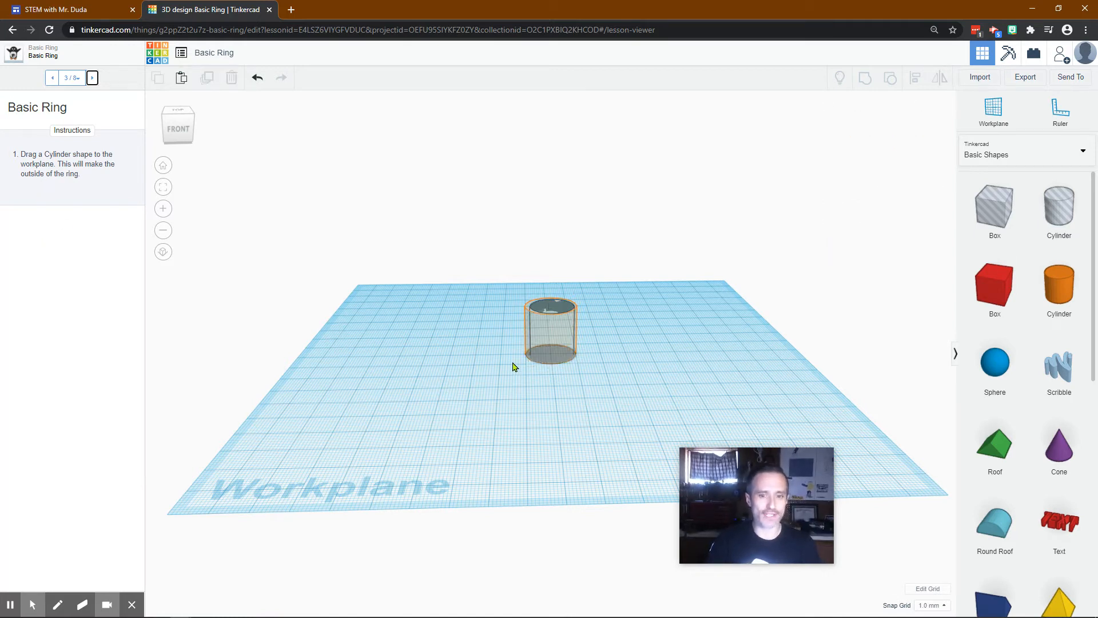
click(557, 334)
mouse_move(575, 365)
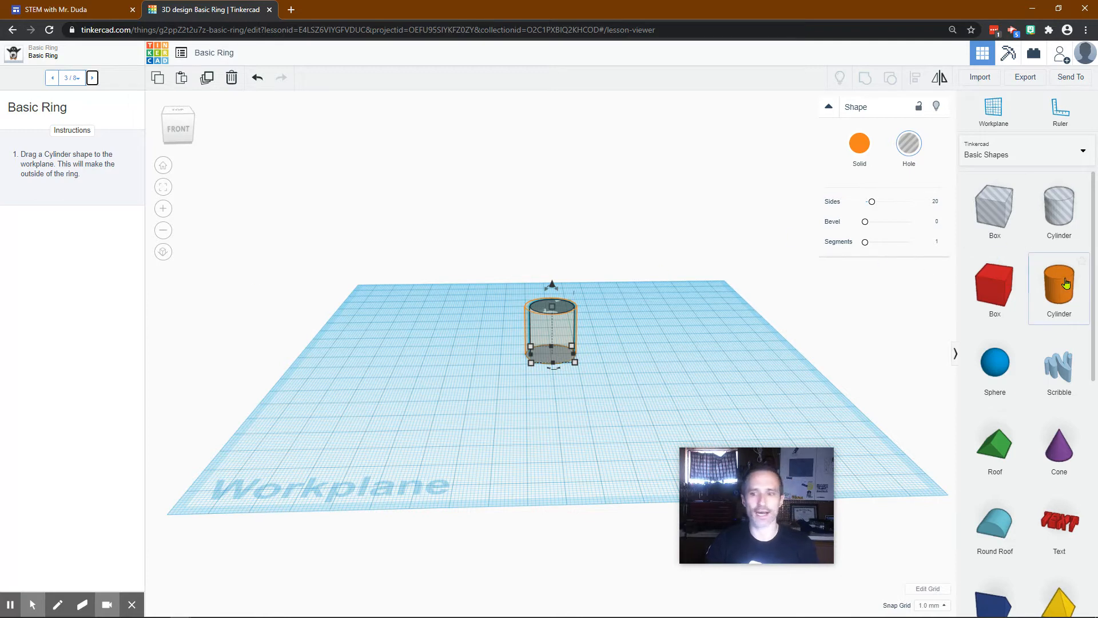
drag(1066, 285, 552, 358)
right_drag(534, 417, 551, 526)
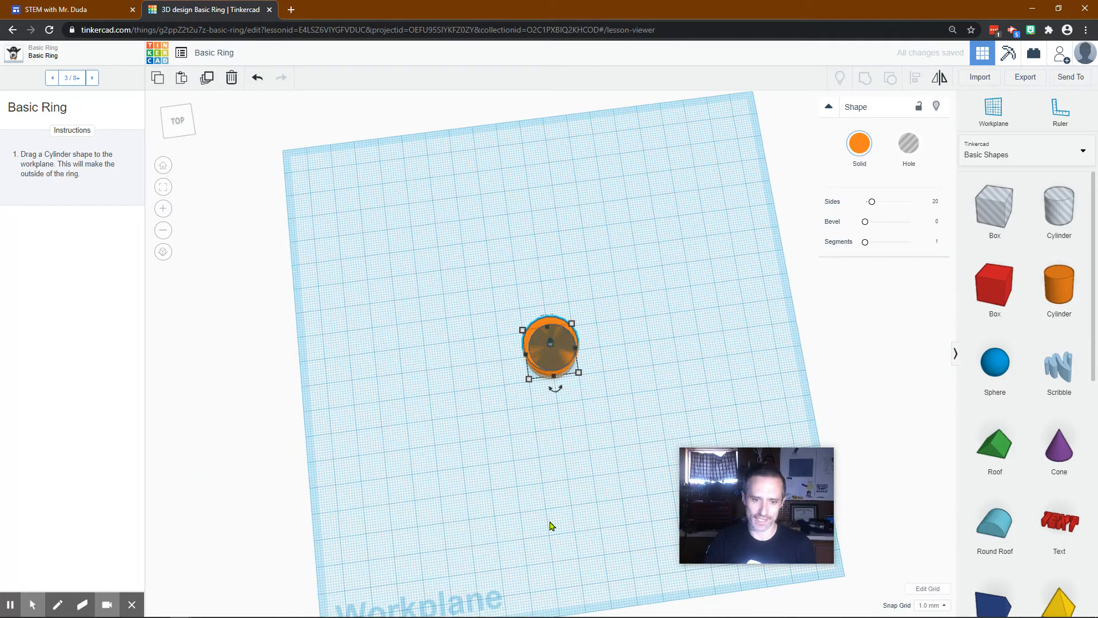
click(91, 78)
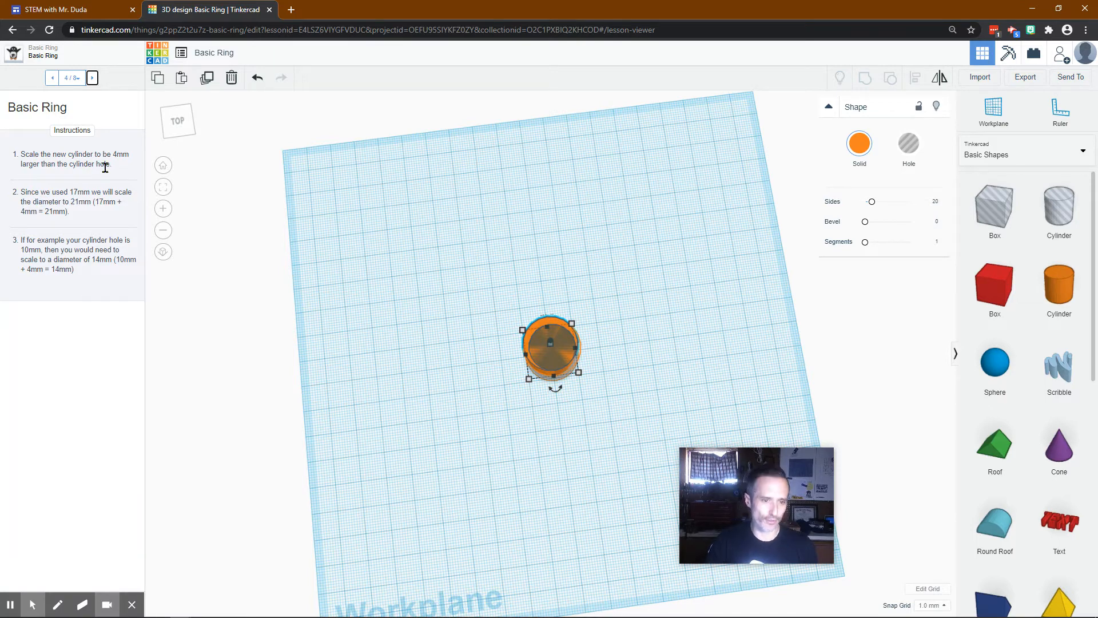
Set the solid cylinder's width and length to 21 mm, and advance to lesson step 5
mouse_move(570, 329)
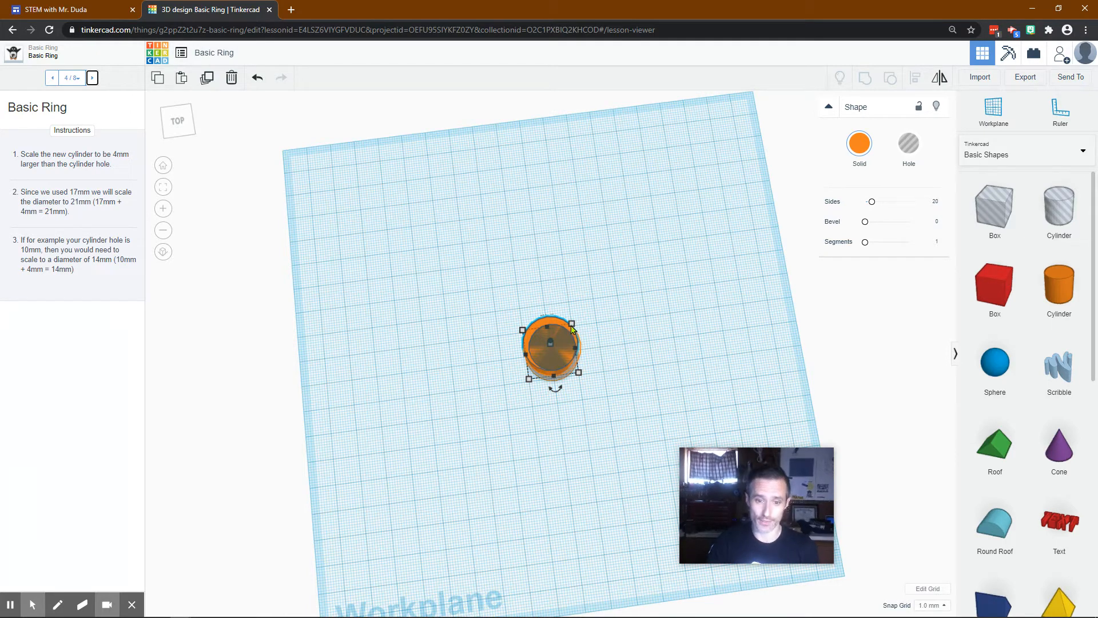
click(561, 352)
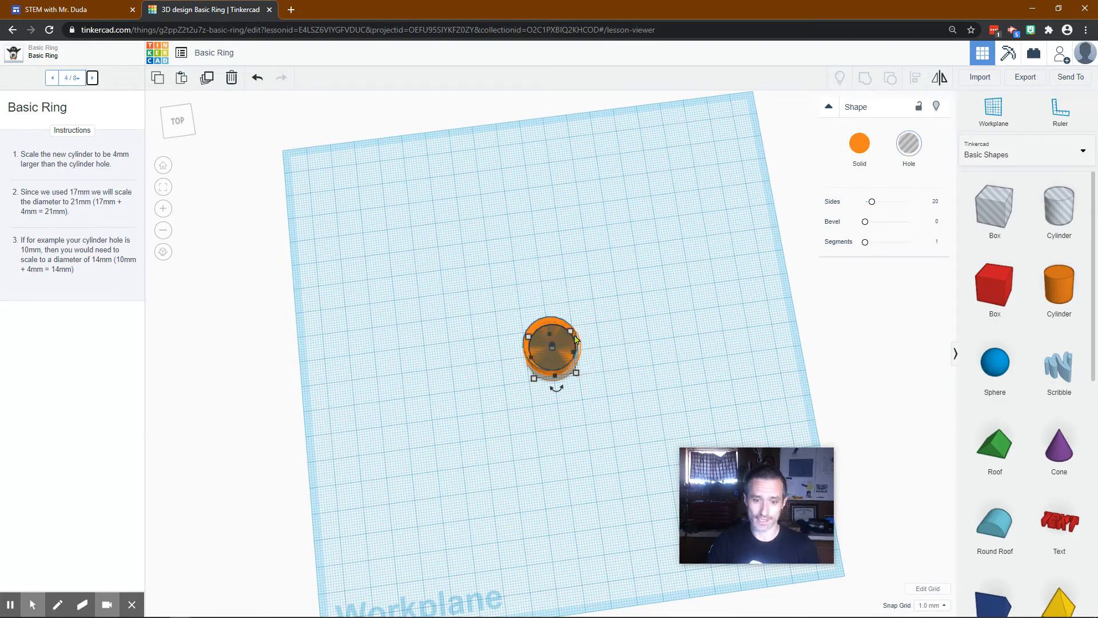
click(544, 318)
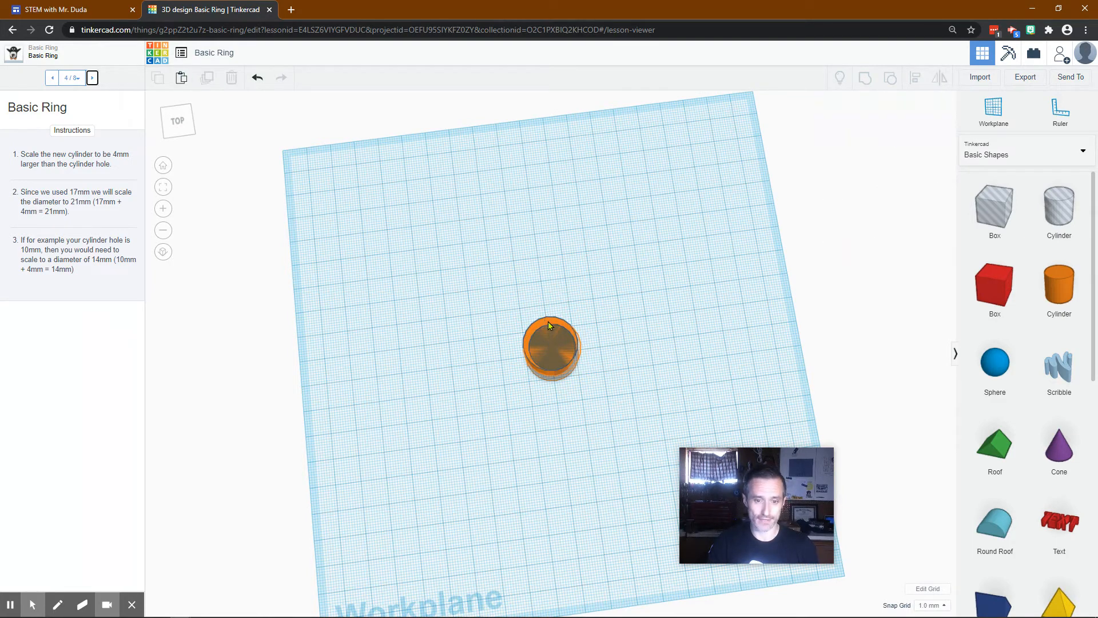
click(540, 277)
text(21)
key(Tab)
text(21)
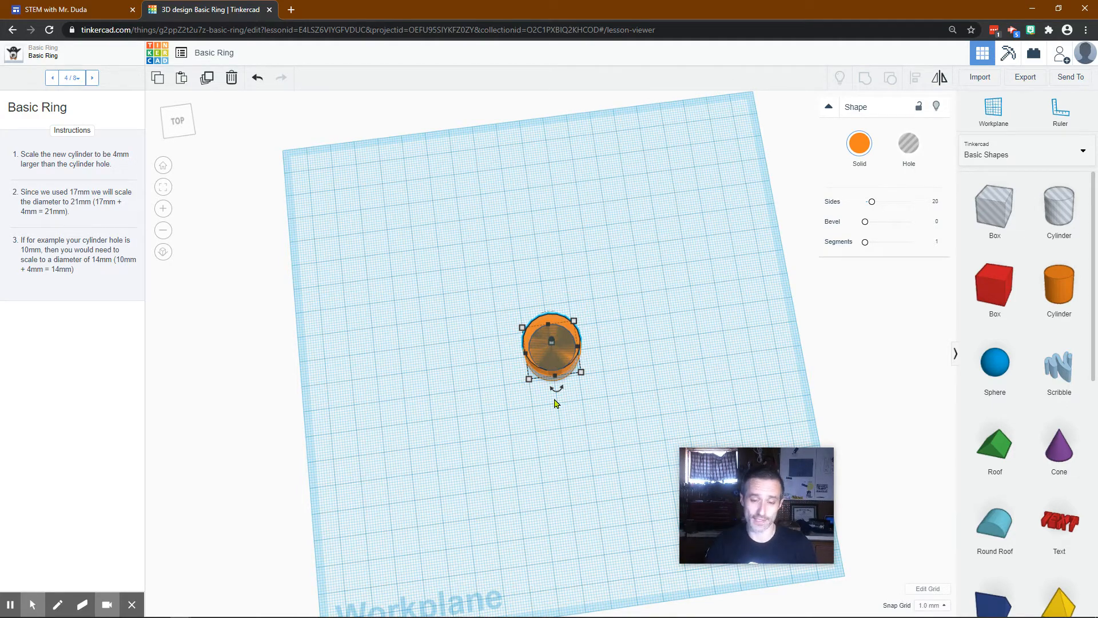
click(92, 78)
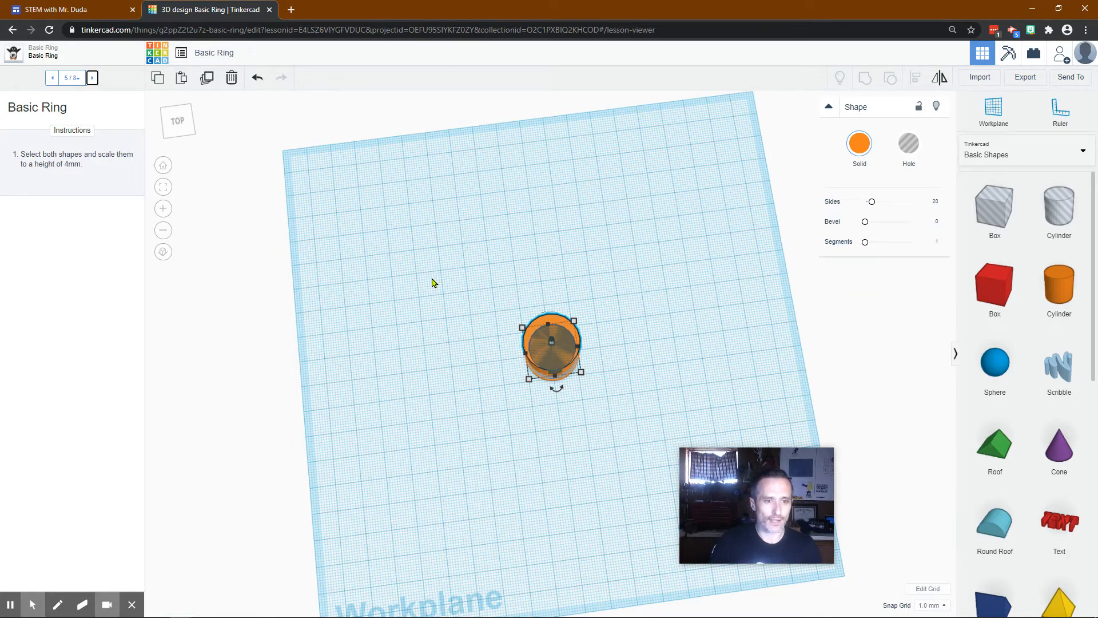
Set the height of both cylinders to 4 mm together, and advance to lesson step 6
drag(465, 271, 643, 458)
right_drag(526, 473, 493, 377)
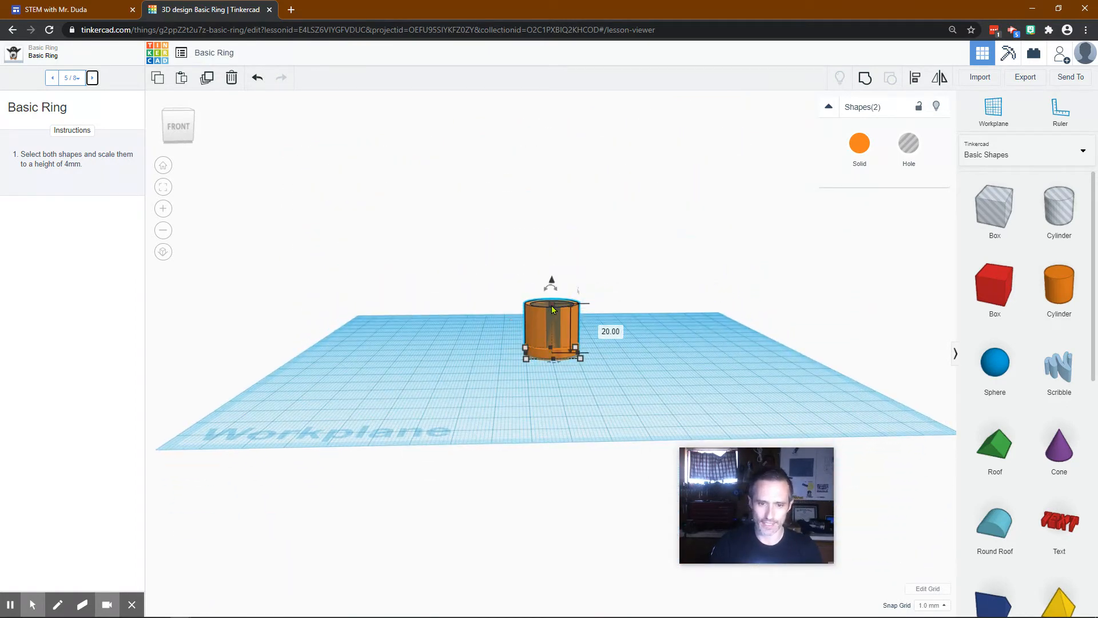
click(601, 328)
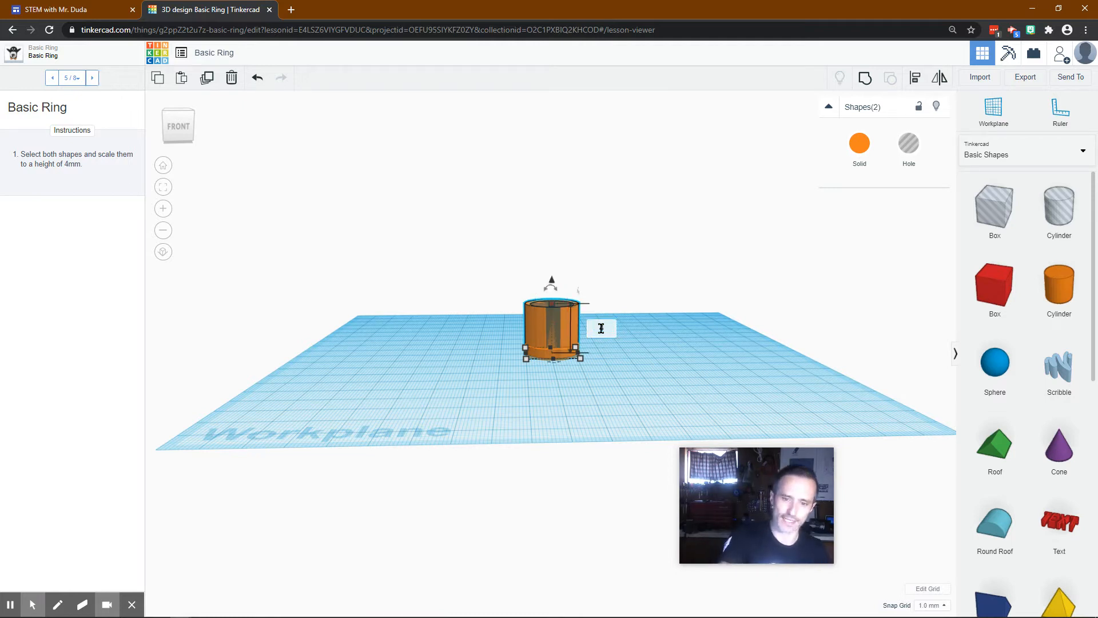
text(4)
key(Return)
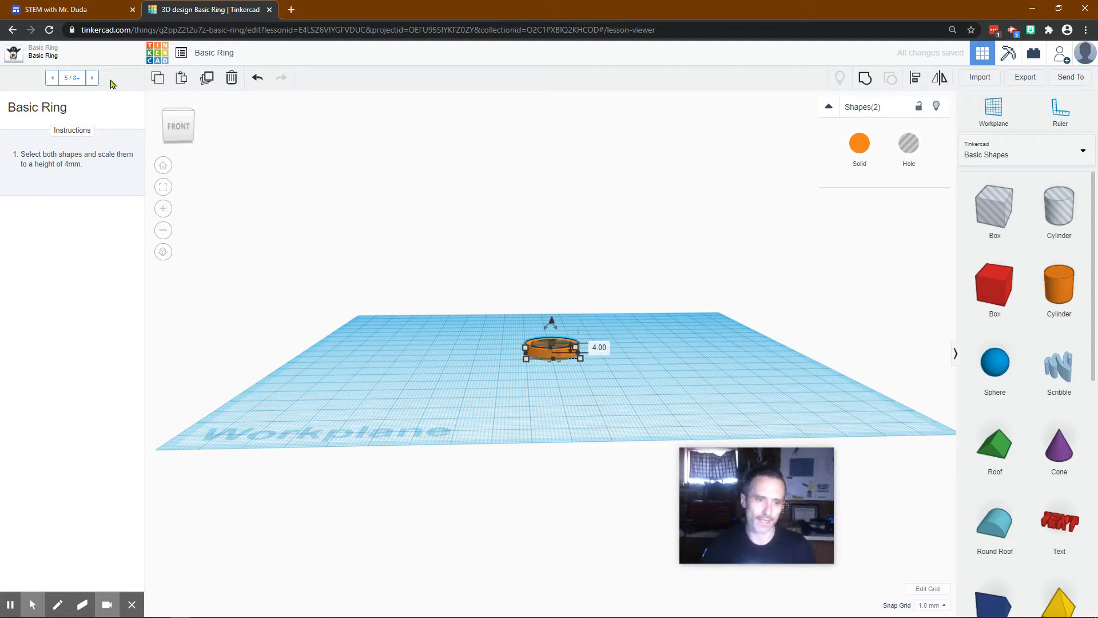
click(92, 78)
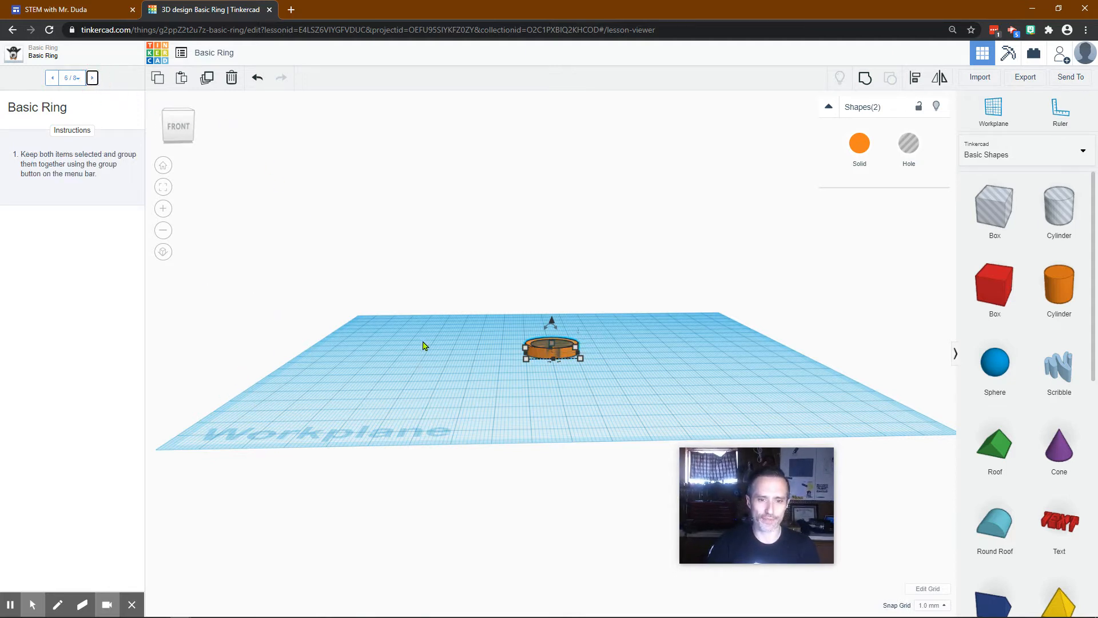
Align the hole and solid cylinders on their centers in both workplane directions, and advance to lesson step 7
right_drag(429, 333, 457, 474)
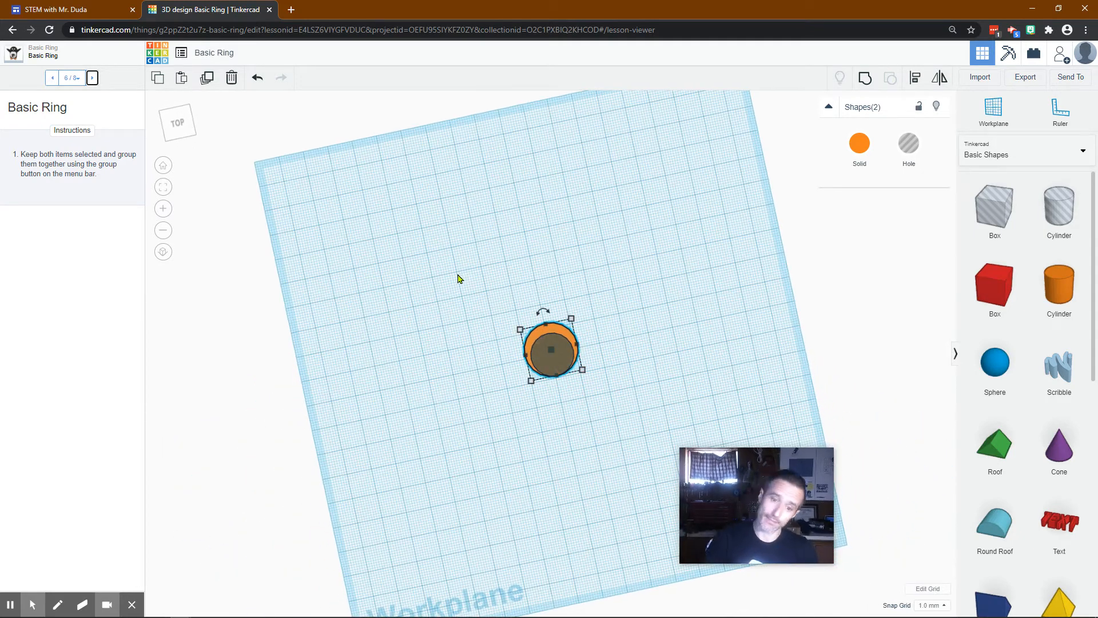
click(458, 343)
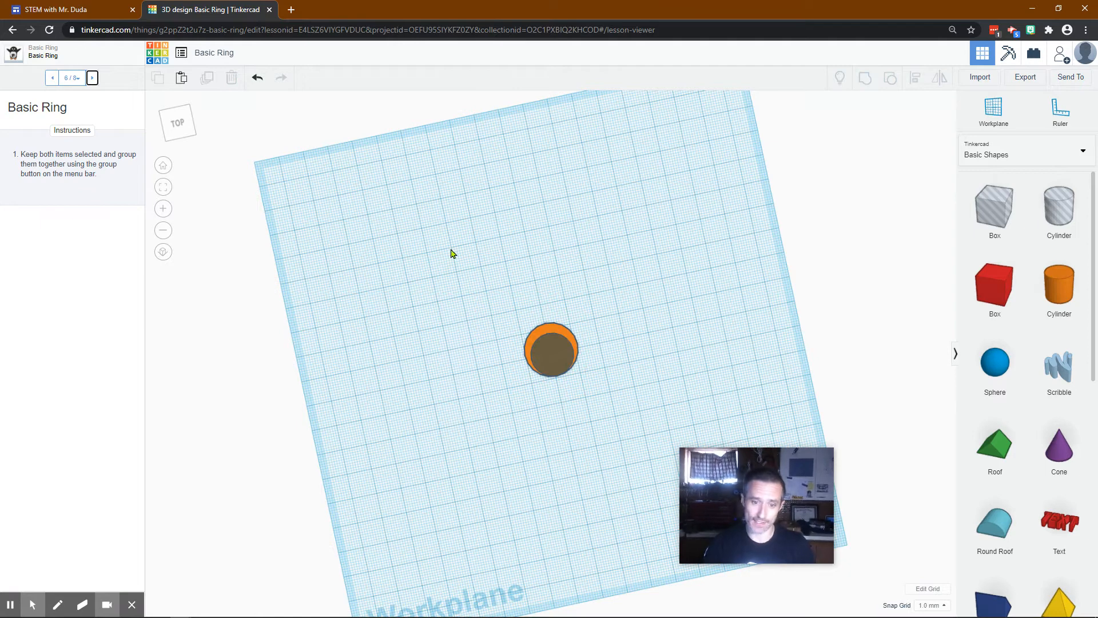
drag(452, 257, 606, 448)
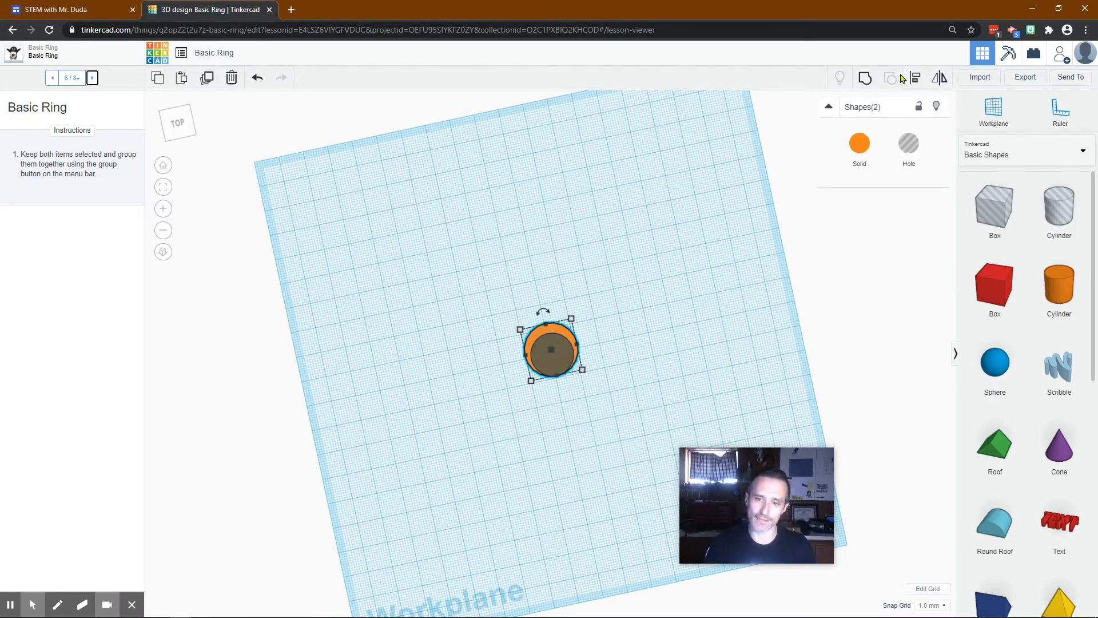
click(914, 80)
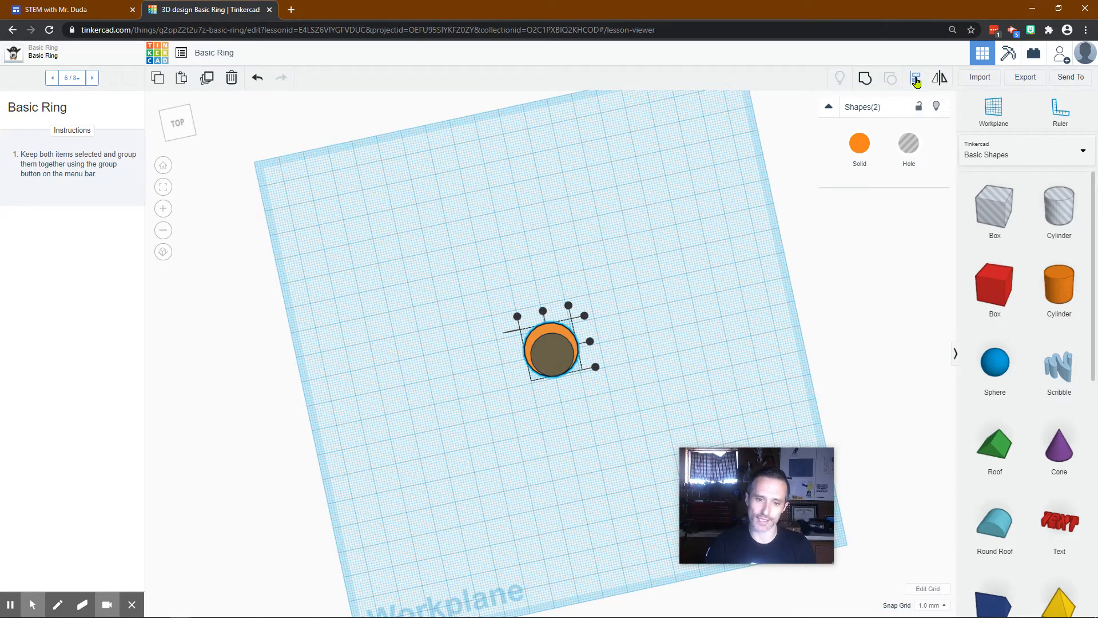
click(543, 312)
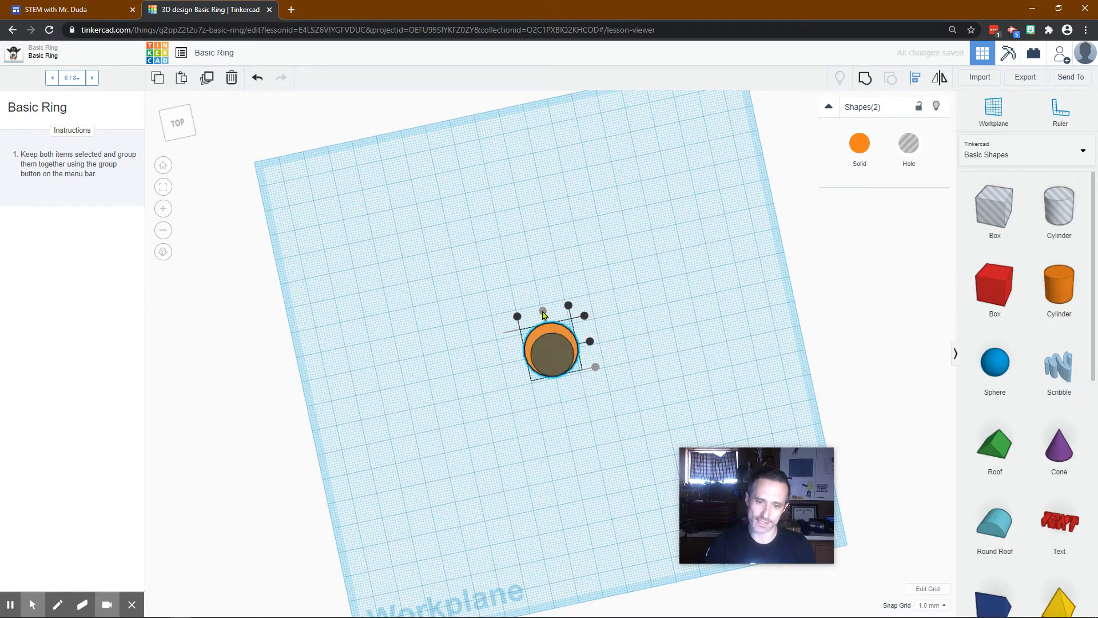
click(591, 343)
click(585, 413)
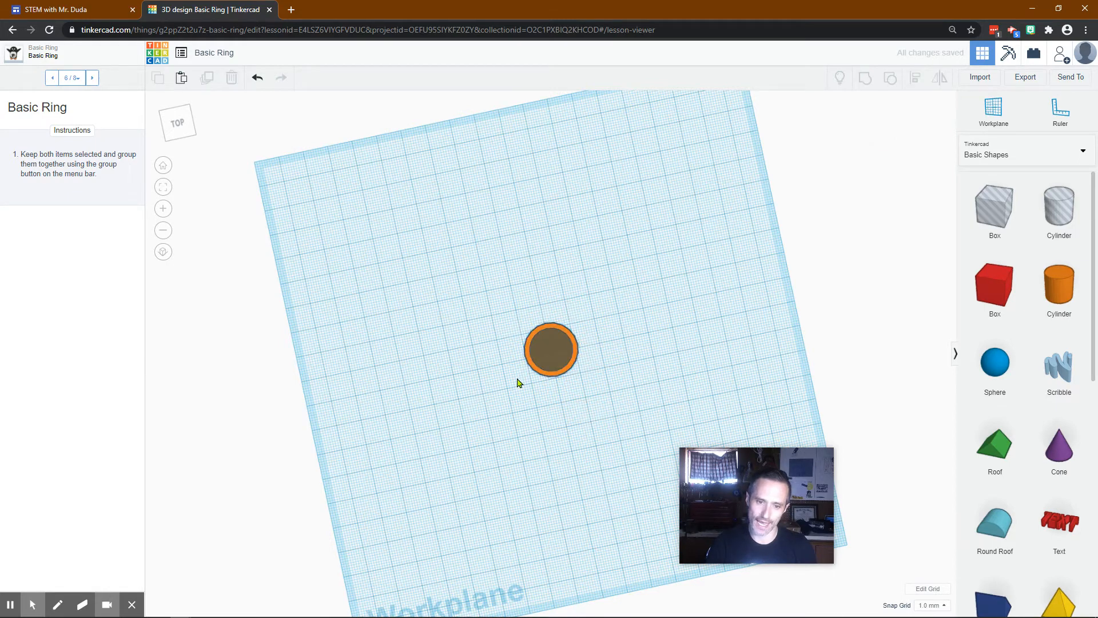
scroll(535, 373, up, 5)
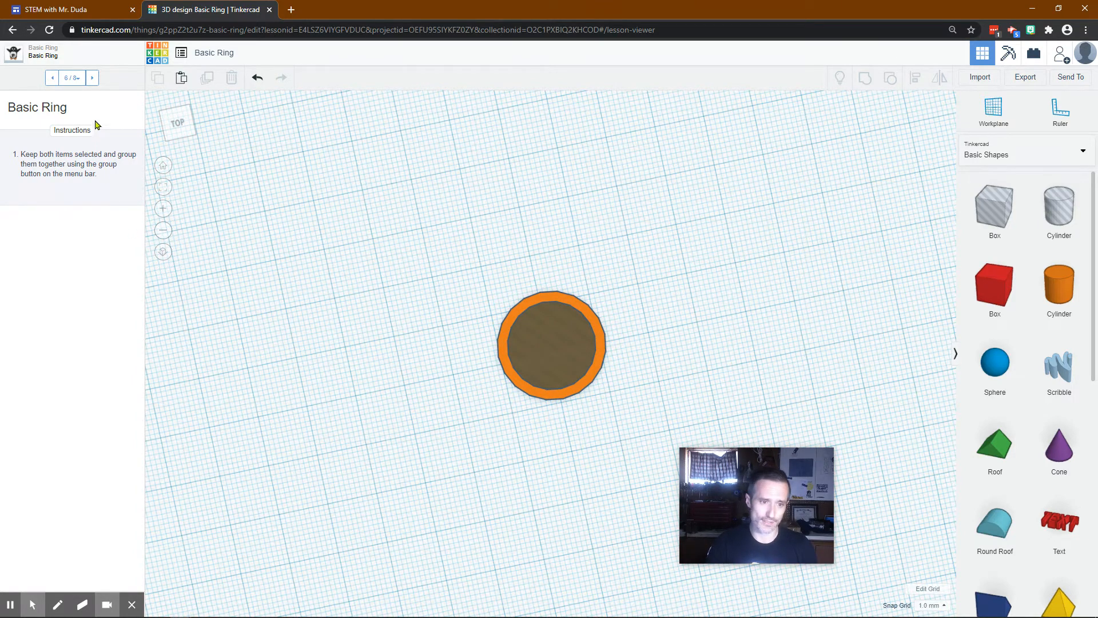
click(92, 81)
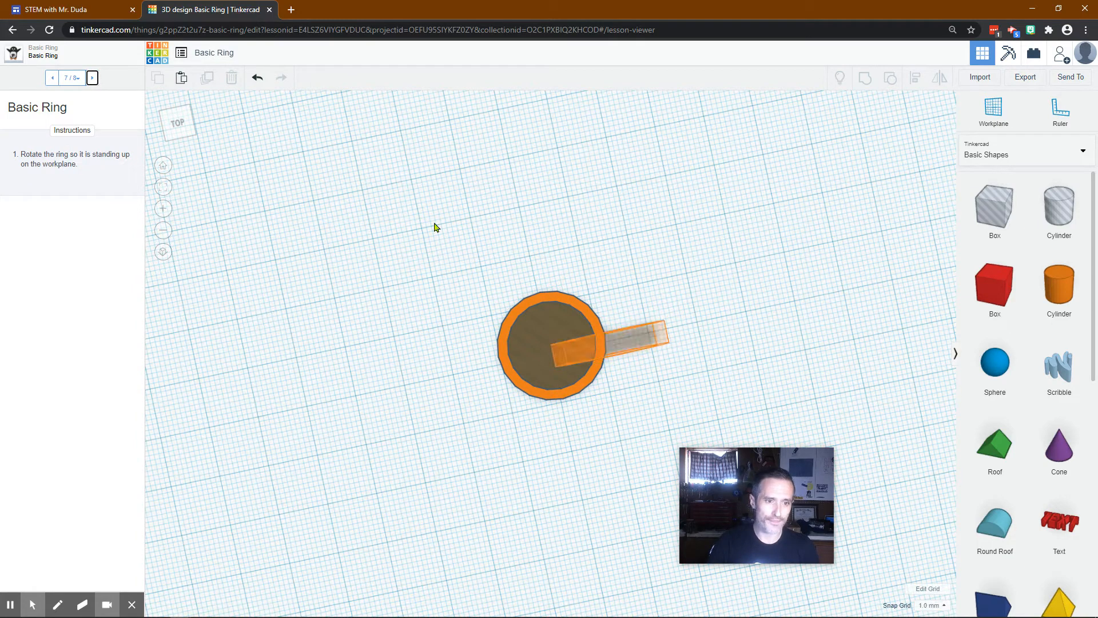
Group the solid and hole cylinders to cut out the ring's opening
drag(377, 253, 665, 438)
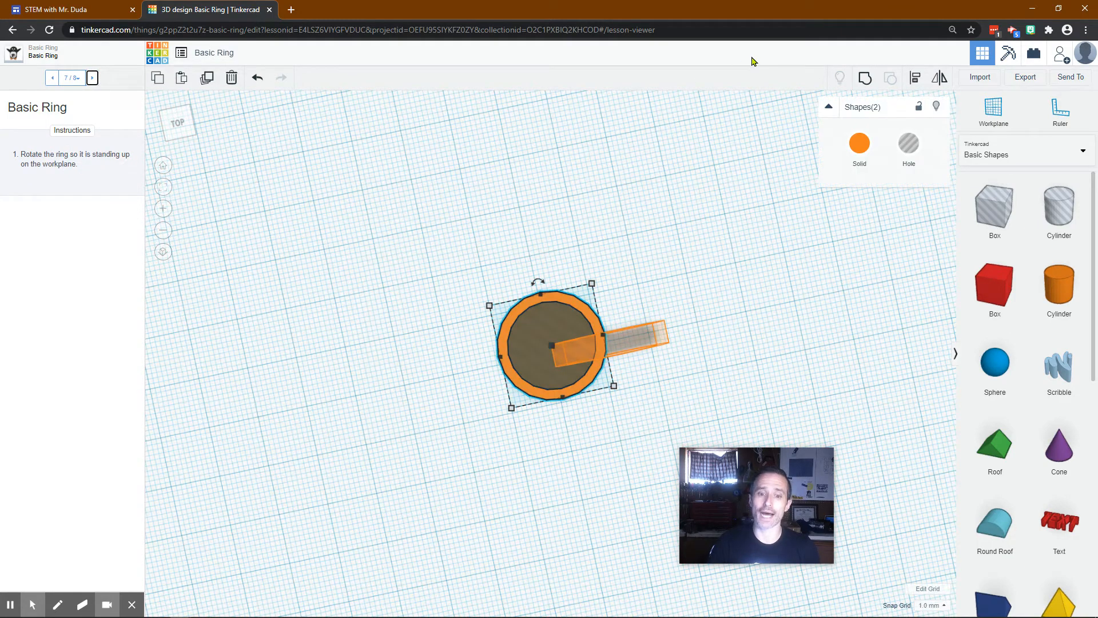
click(865, 79)
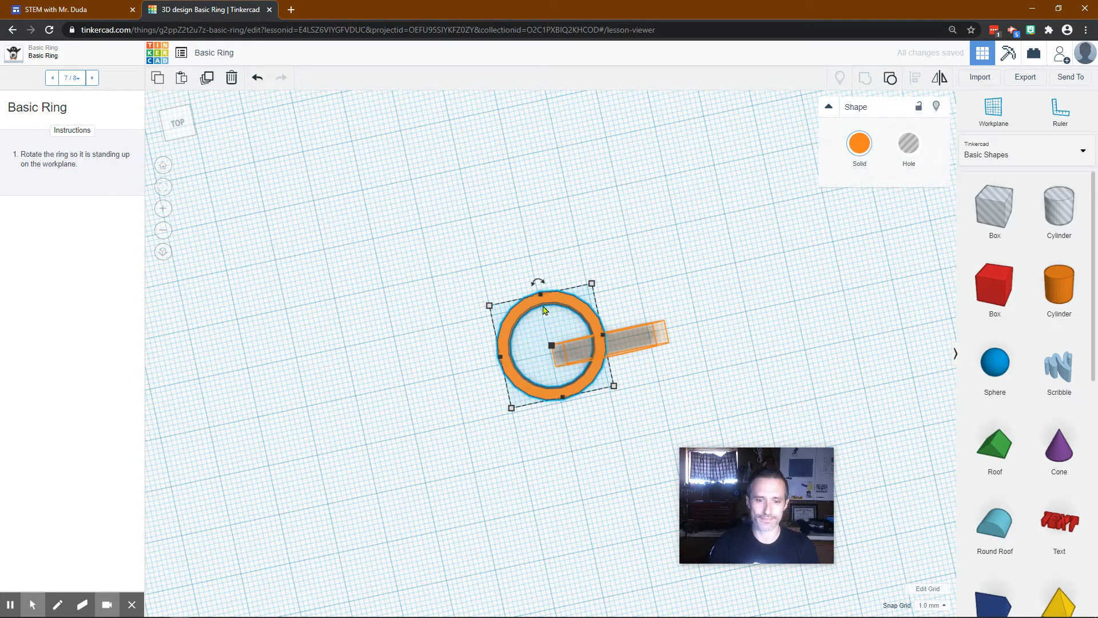
click(433, 349)
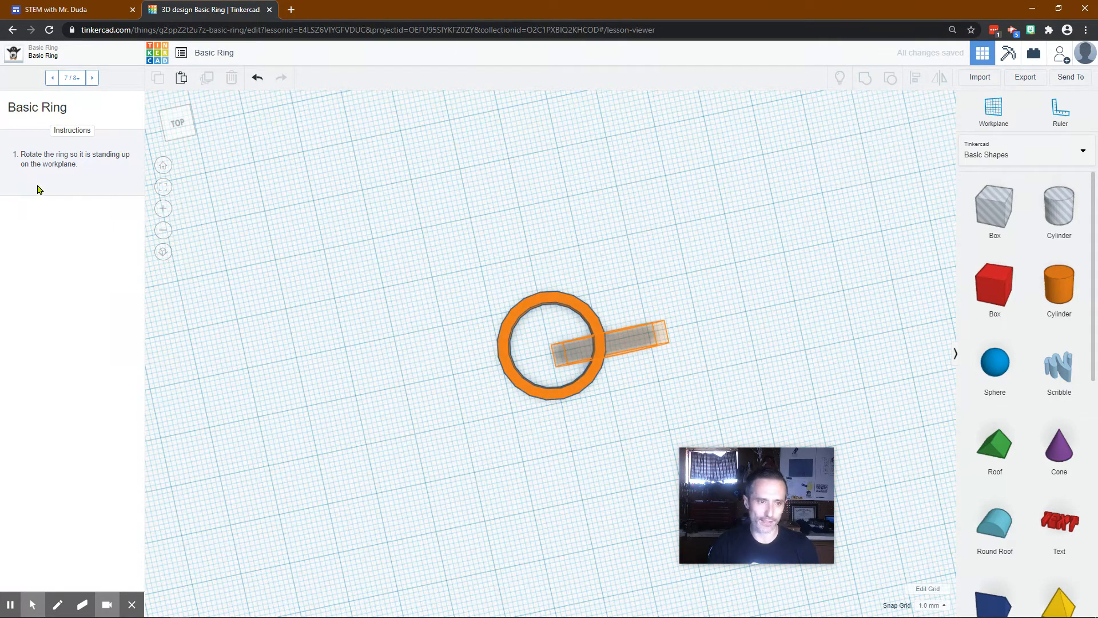
Rotate the ring 90° so it stands on edge, and raise it to rest on the workplane
click(544, 307)
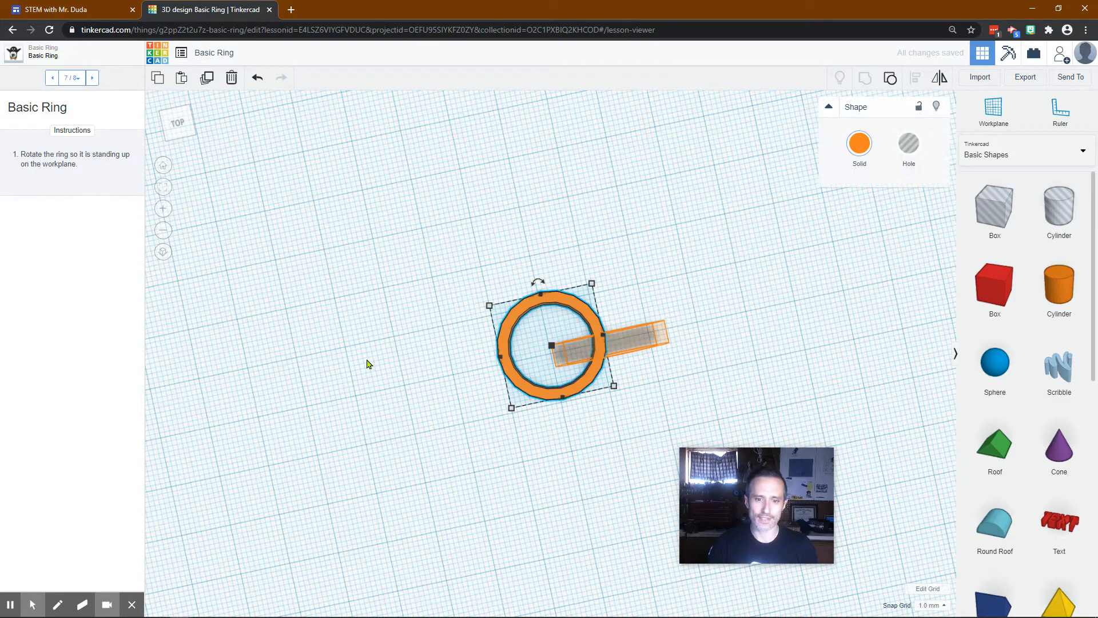
right_drag(645, 287, 543, 358)
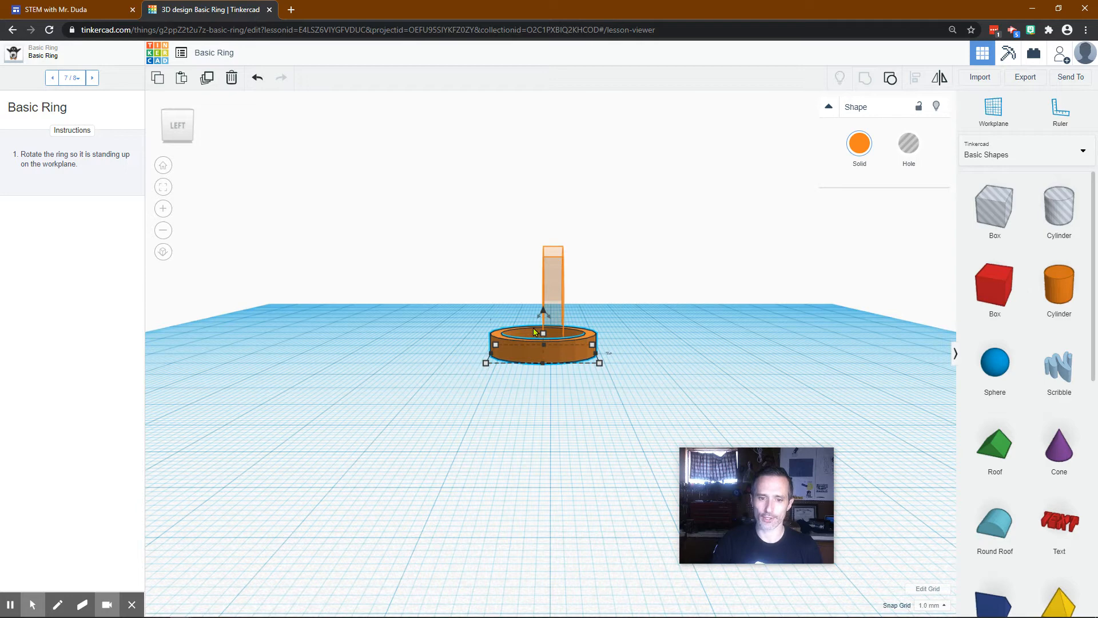
mouse_move(544, 321)
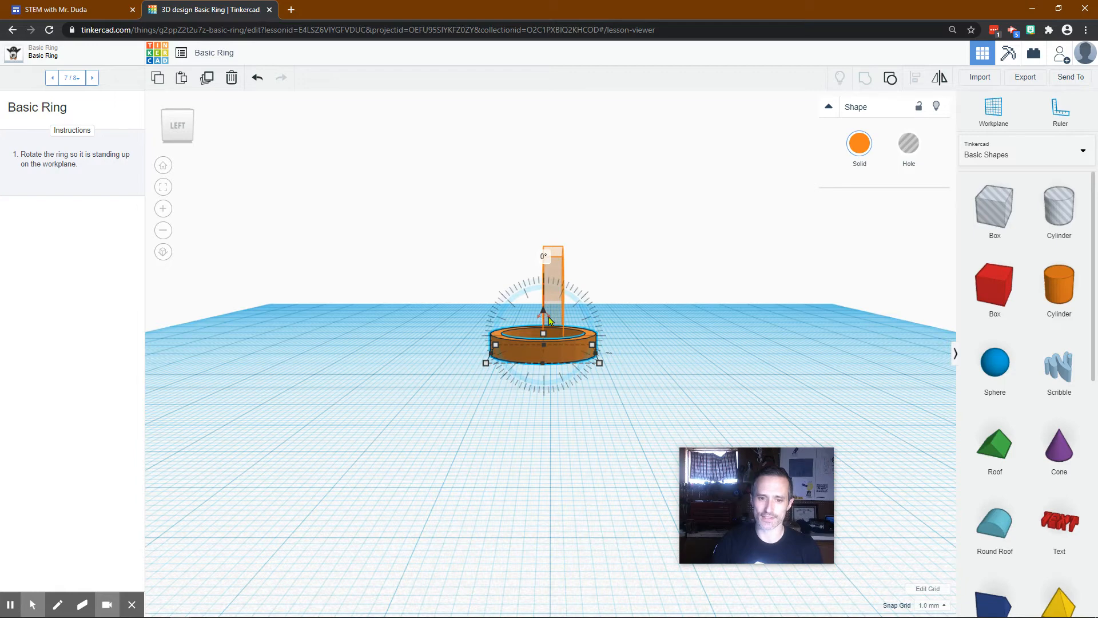
drag(550, 321, 916, 337)
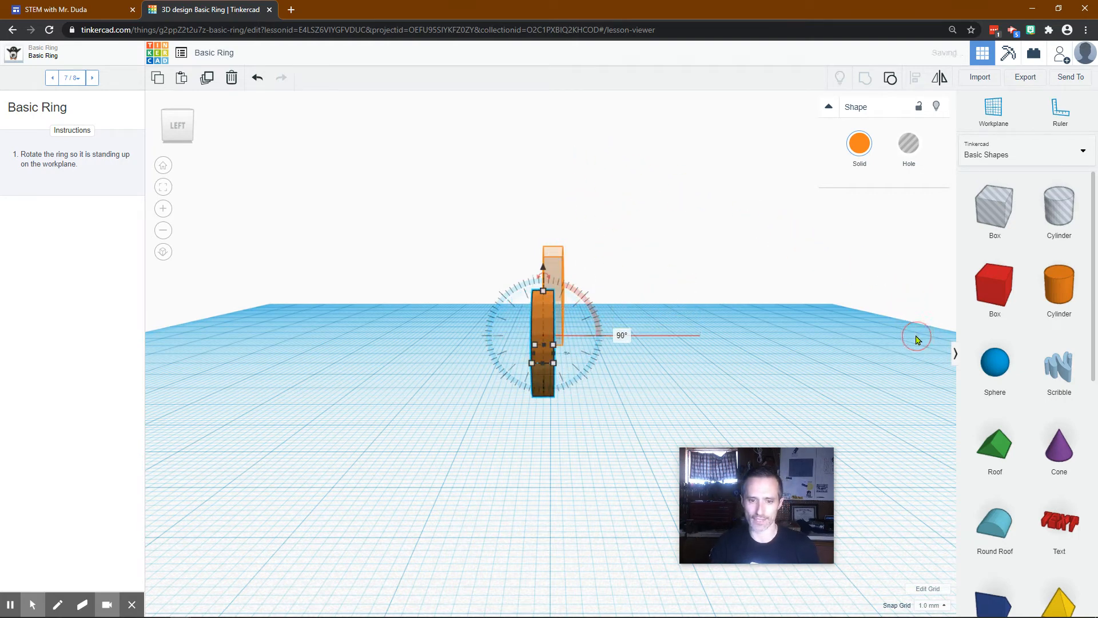
drag(544, 273, 542, 225)
Shift the standing ring sideways along the workplane to match the guide outline, and advance to lesson step 8
right_drag(608, 376, 364, 389)
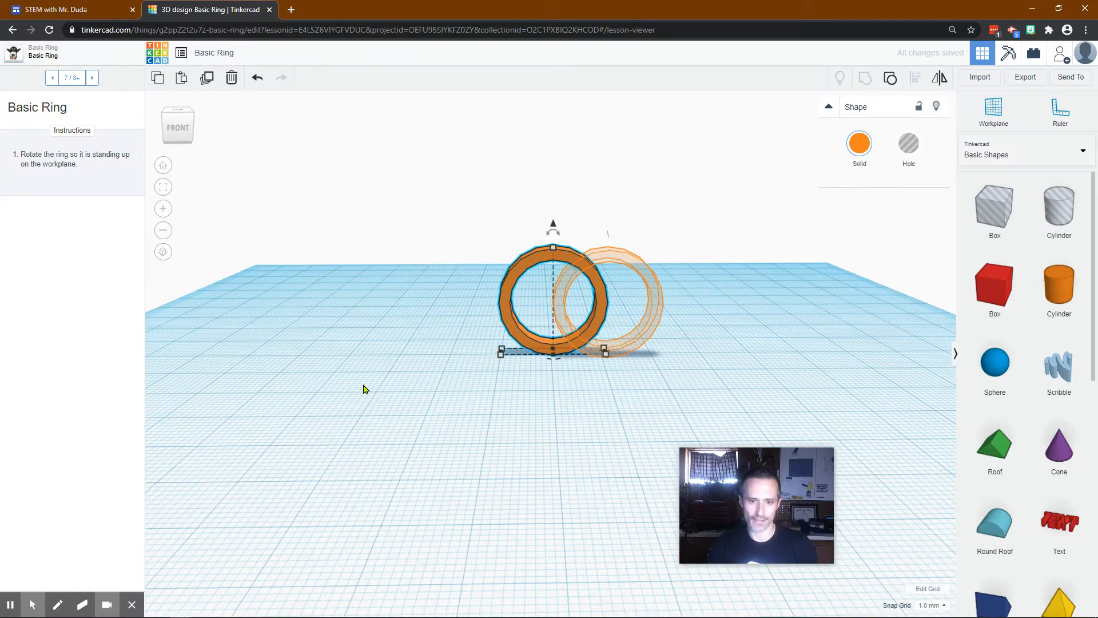
key(Right)
key(Right)
key(Right)
key(Right)
key(Right)
key(Right)
key(Right)
key(Right)
key(Right)
key(Right)
key(Right)
key(Right)
key(Right)
key(Left)
key(Left)
key(Left)
key(Left)
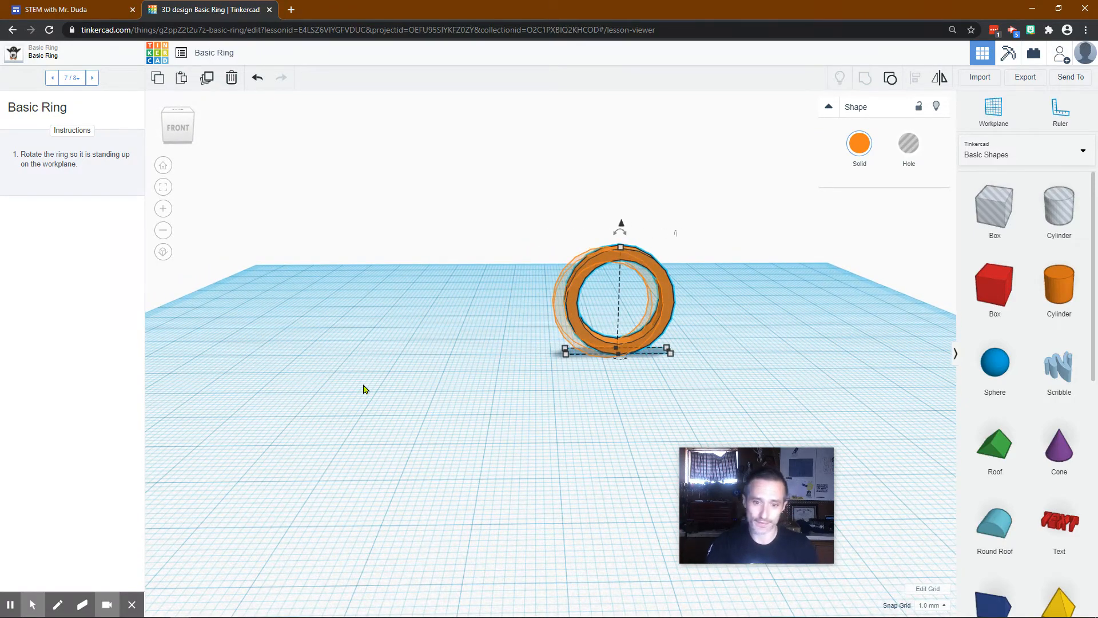
key(Right)
right_drag(344, 345, 469, 344)
right_click(92, 79)
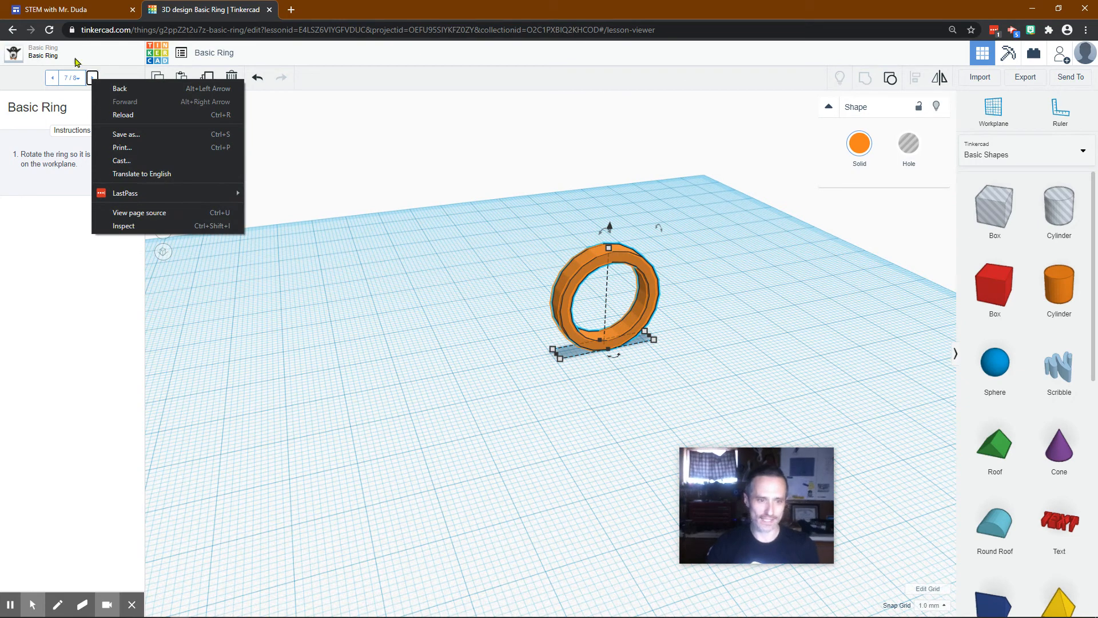
click(53, 101)
click(92, 78)
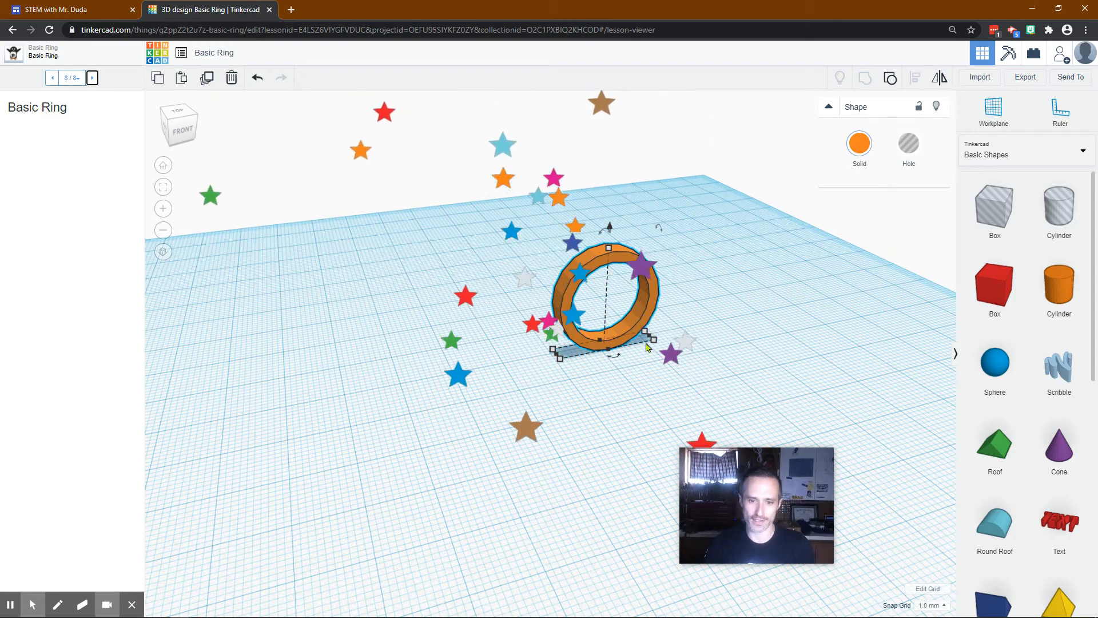
Rotate the ring -90° so it lies flat again, and lower it to the workplane
click(498, 331)
right_drag(498, 331, 643, 284)
drag(555, 225, 341, 299)
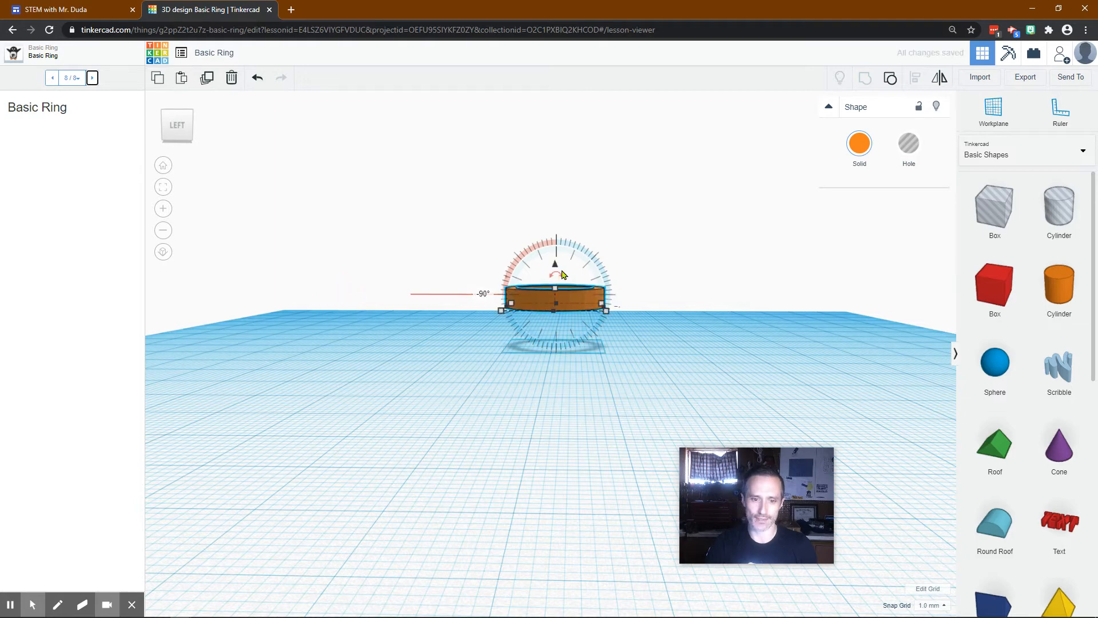
drag(554, 269, 555, 304)
right_drag(620, 389, 648, 426)
Place a Tube shape beside the ring and set its width and length to 21 mm
mouse_move(673, 384)
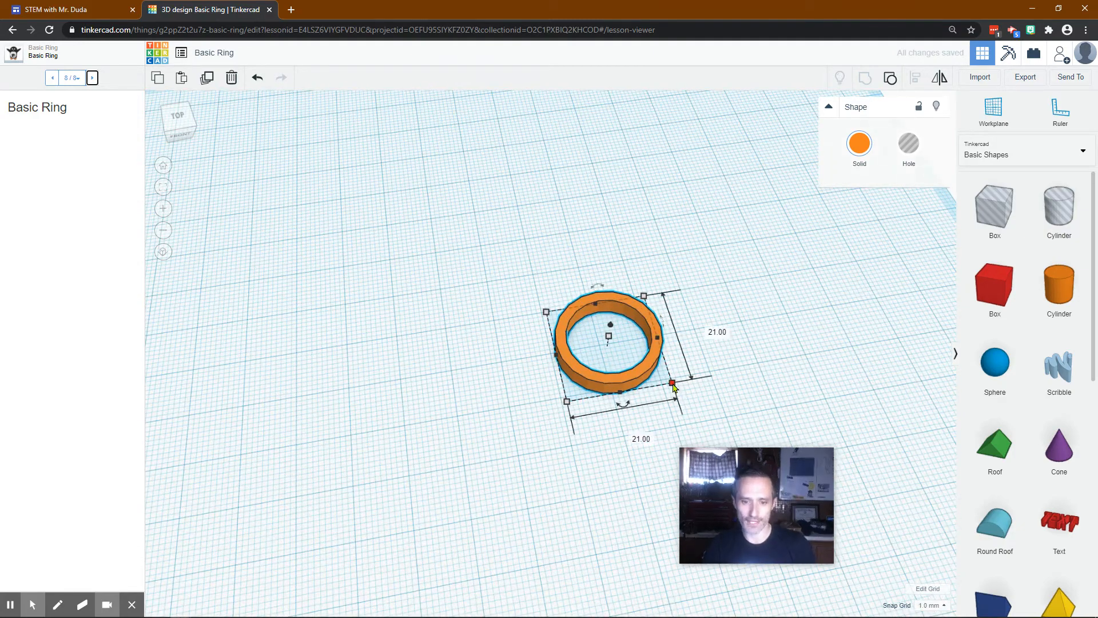
scroll(996, 400, down, 8)
drag(996, 374, 369, 385)
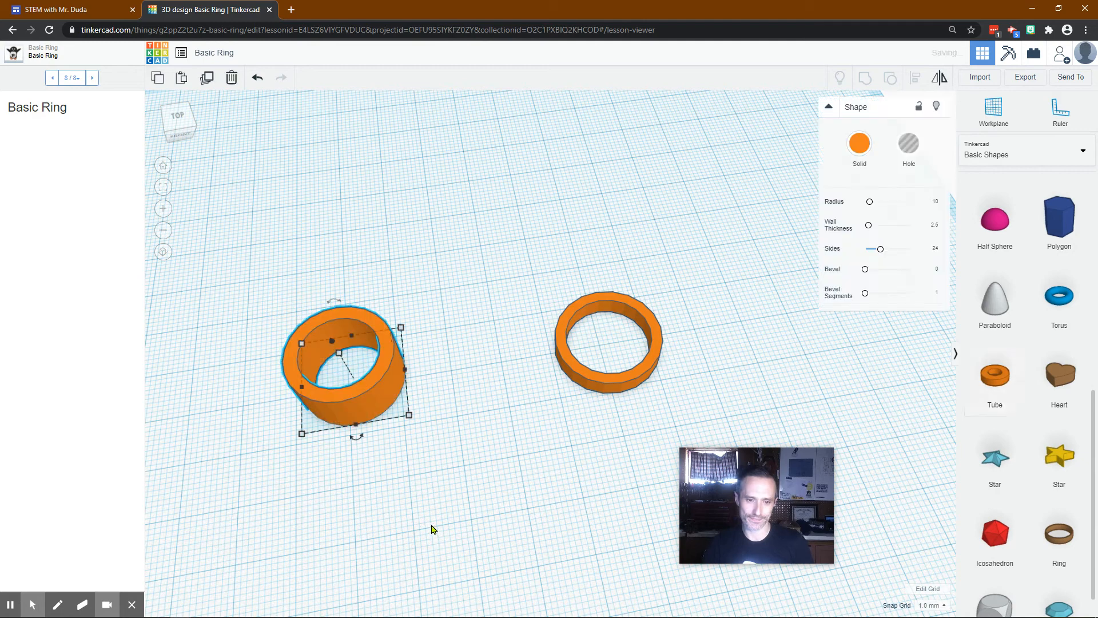
mouse_move(409, 418)
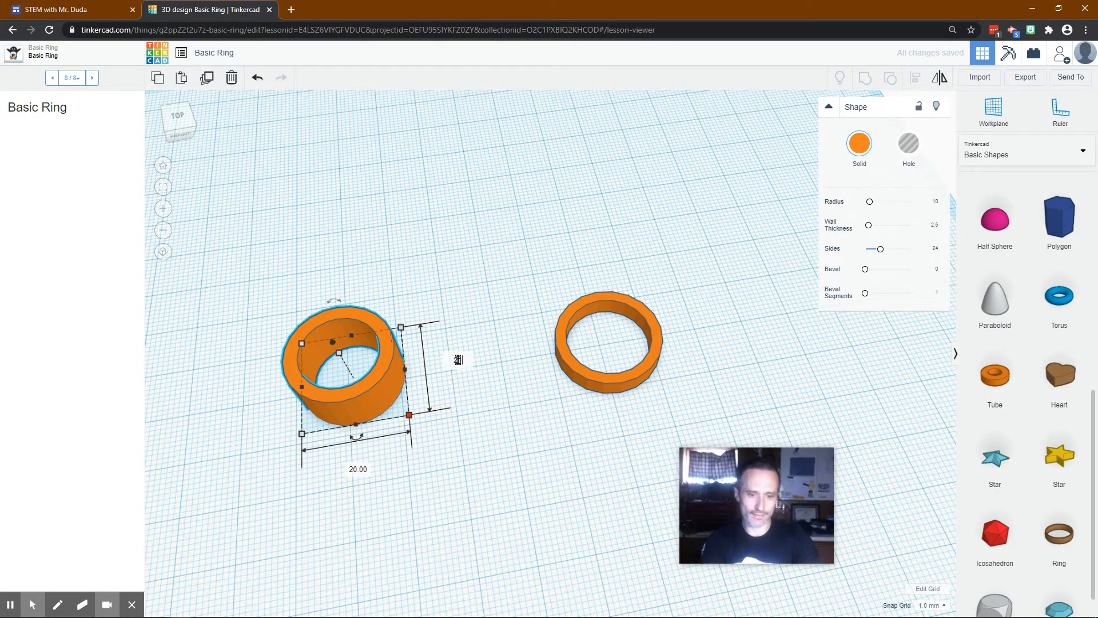
key(Tab)
key(Return)
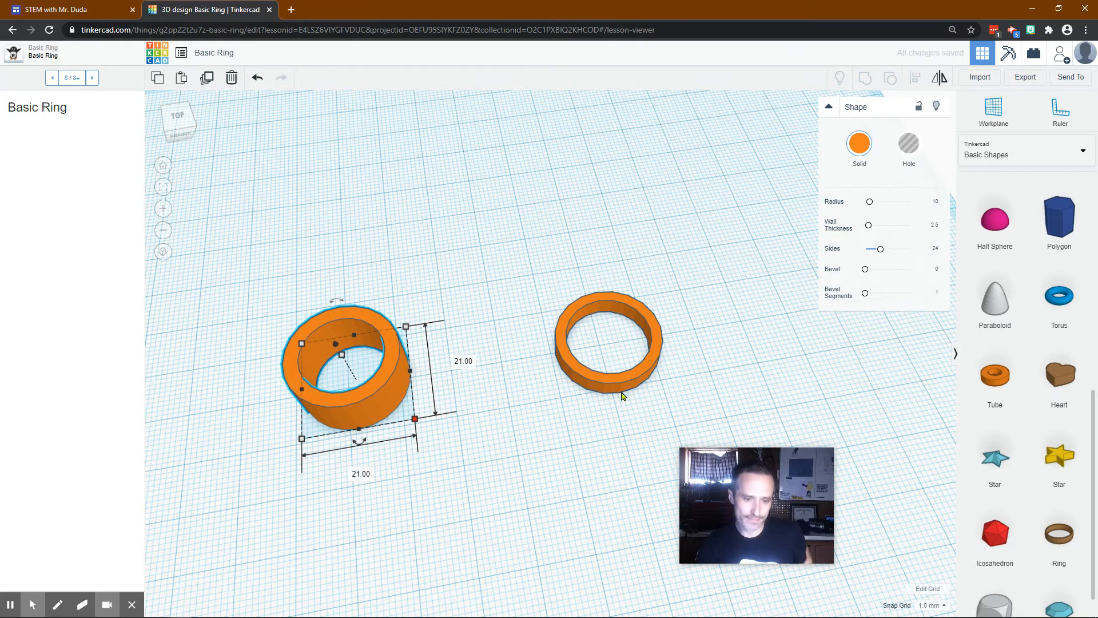
Check the ring's height and set the tube's height to 4 mm
click(621, 380)
right_drag(591, 415, 604, 330)
click(604, 330)
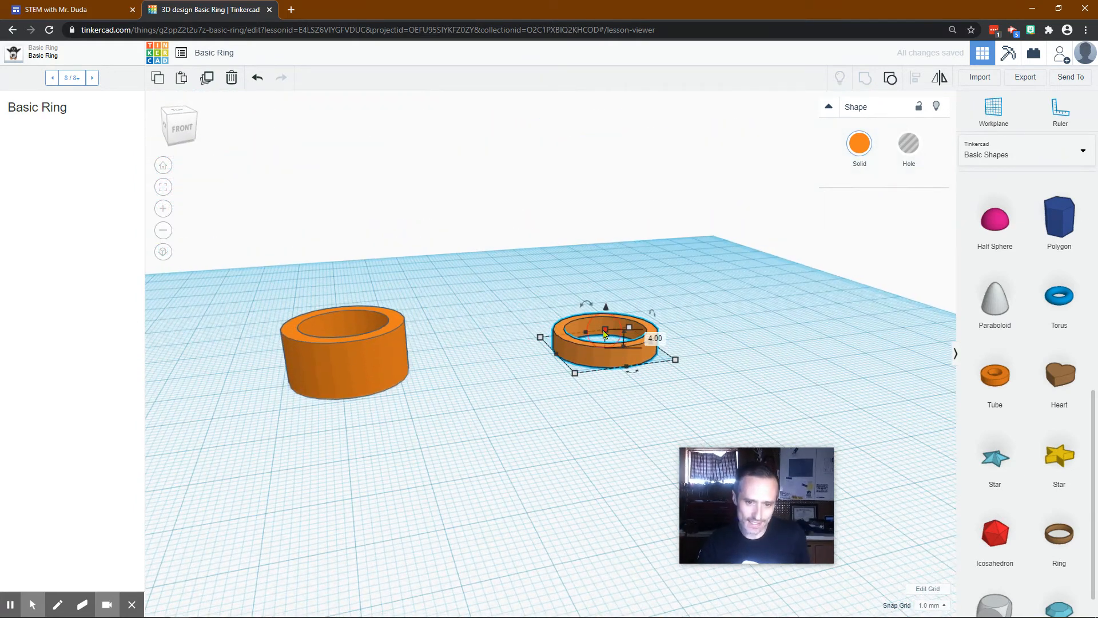
click(344, 355)
mouse_move(343, 325)
click(400, 351)
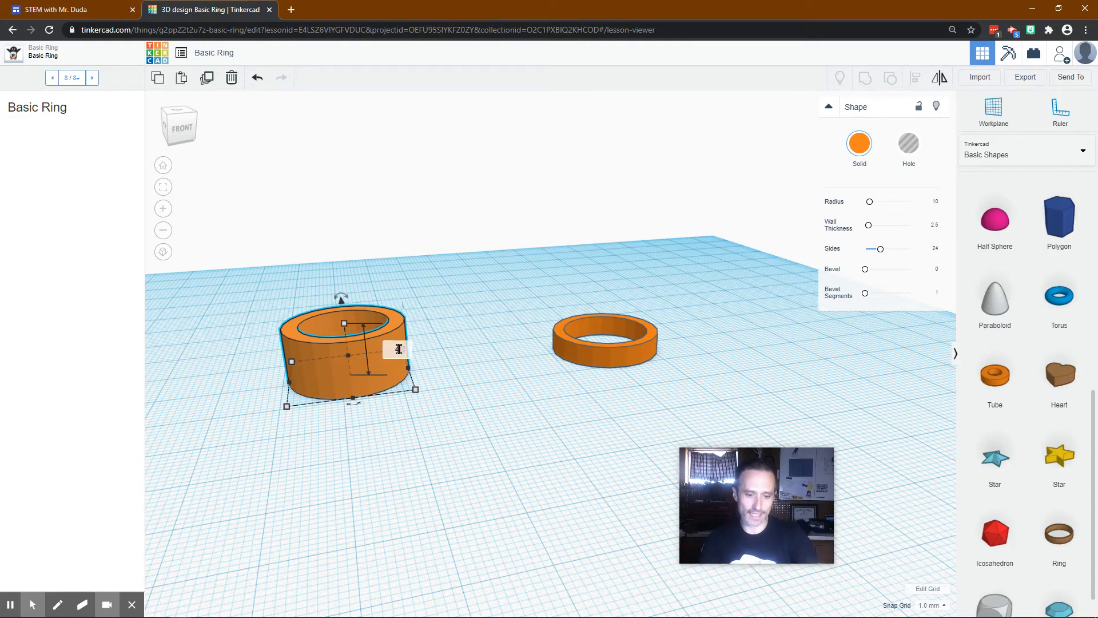
text(4)
key(Return)
Set the tube's wall thickness to 4 and move the tube against the back of the ring
right_drag(429, 405, 413, 508)
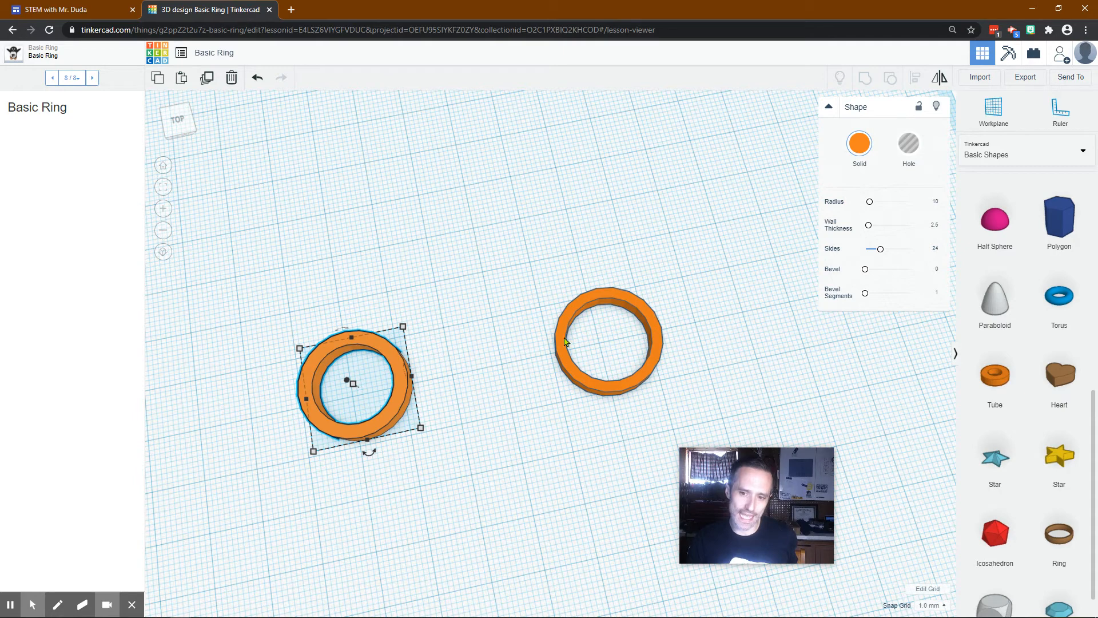
mouse_move(872, 229)
mouse_down()
mouse_move(884, 226)
mouse_move(872, 224)
mouse_up()
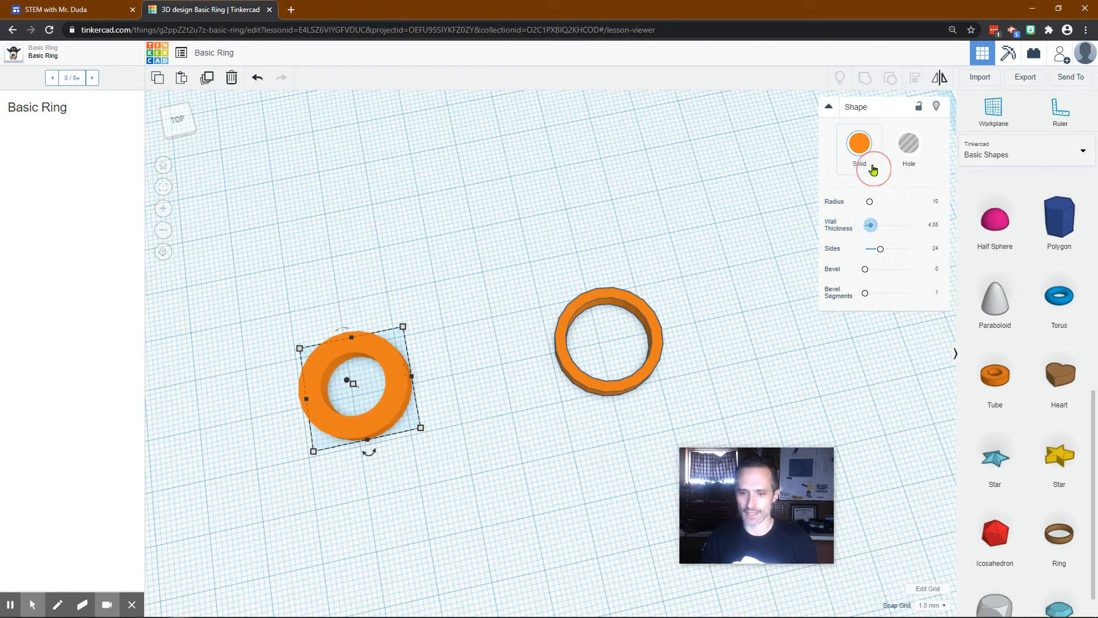
click(933, 226)
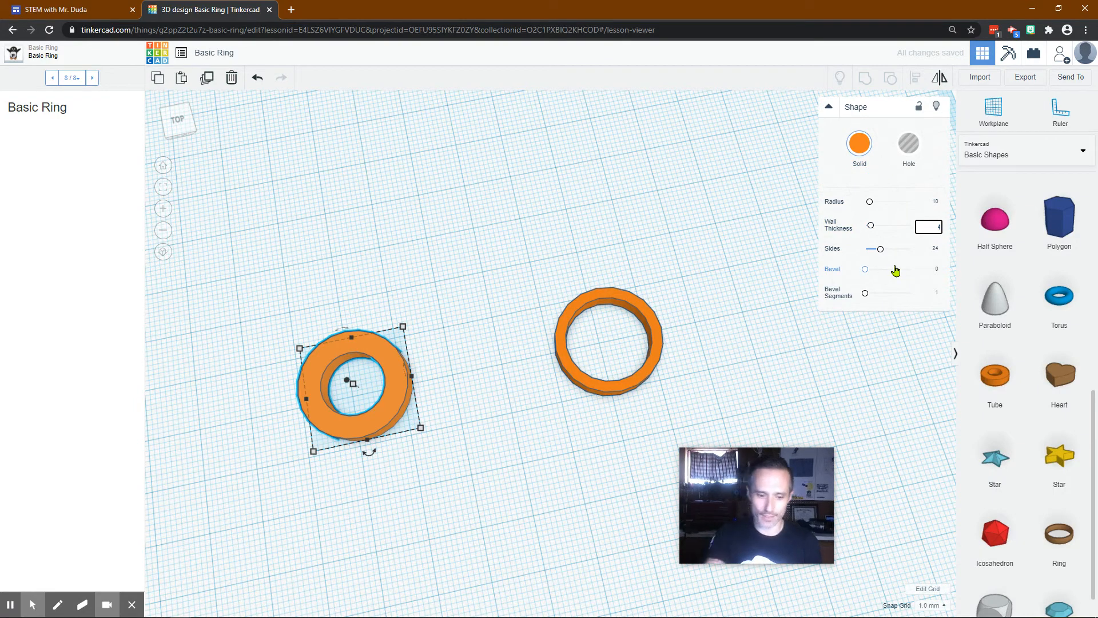
key(Return)
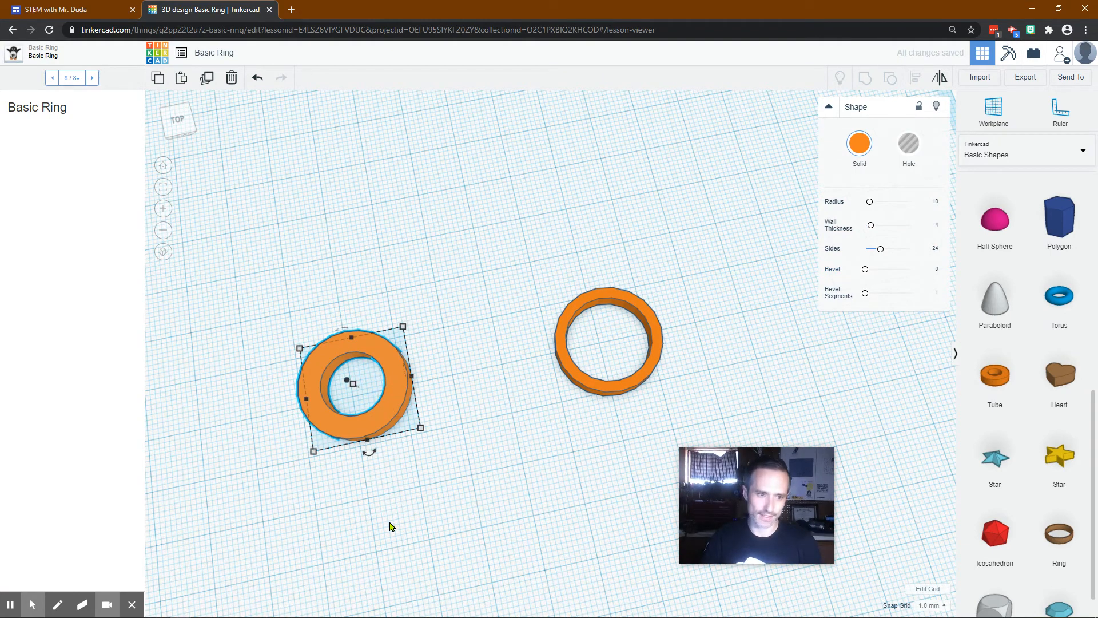
drag(385, 413, 587, 282)
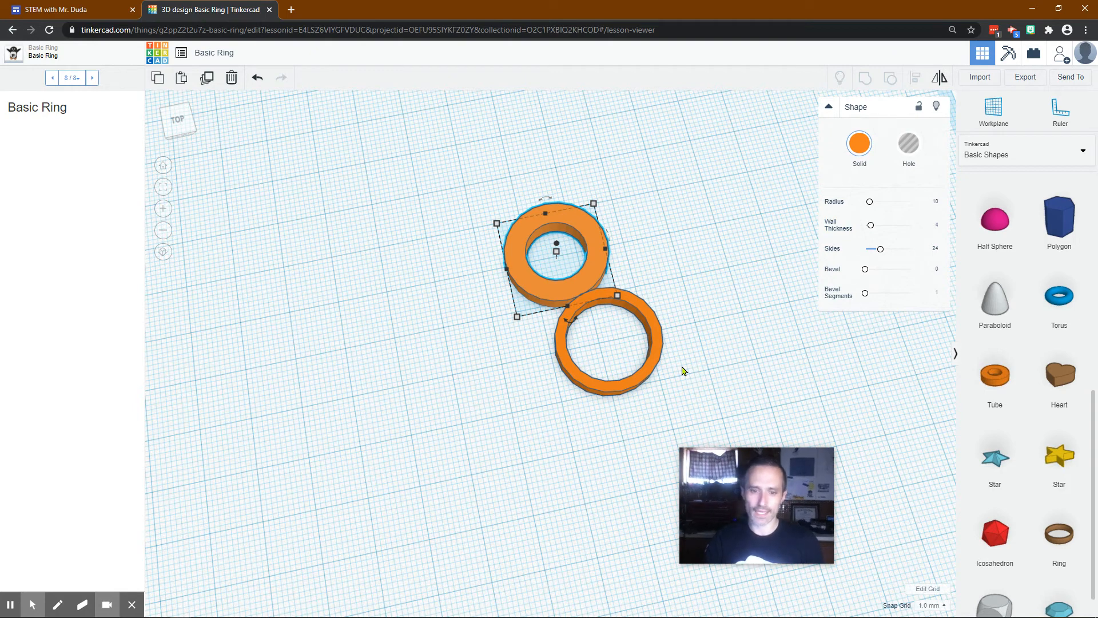
Set the tube's wall thickness to 2 and move the tube to the open workplane on the left side of the original ring
drag(596, 263, 617, 245)
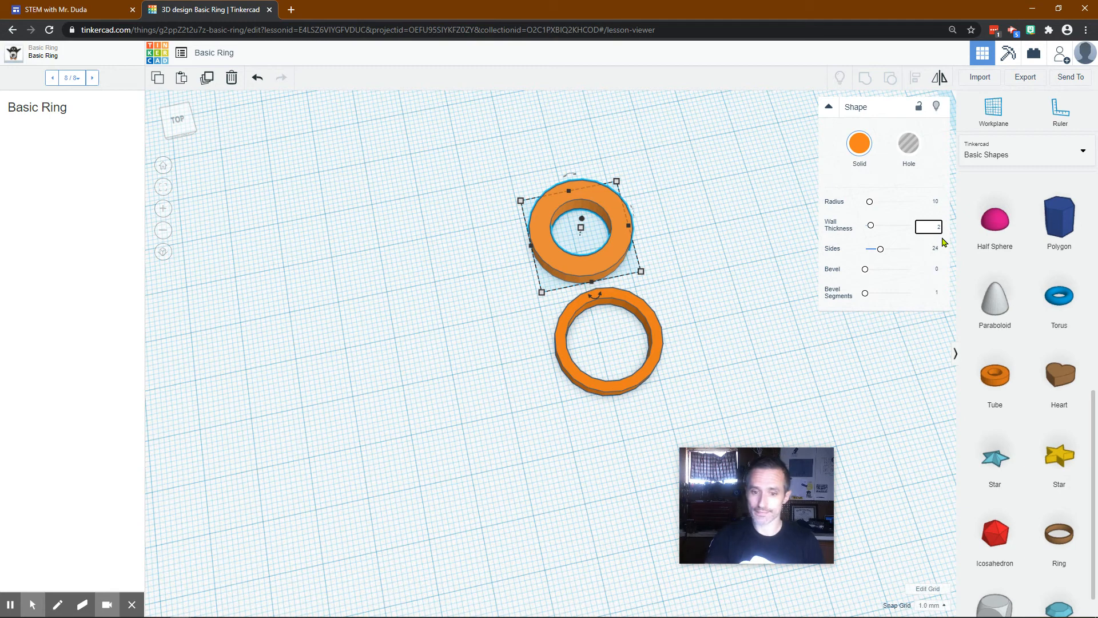
drag(620, 256, 476, 389)
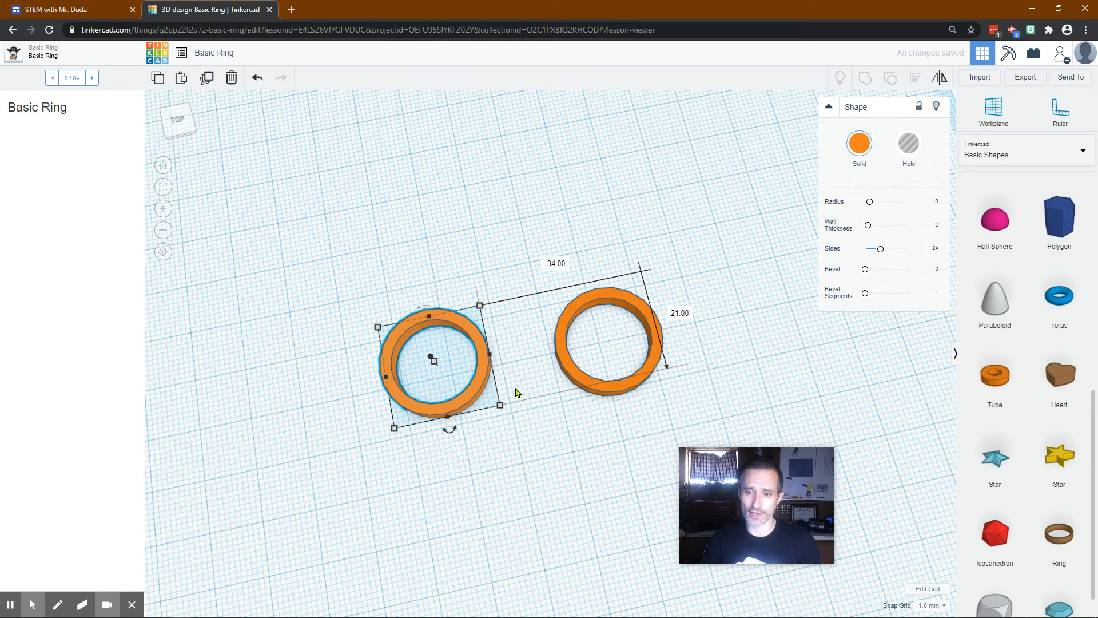
click(503, 422)
click(475, 386)
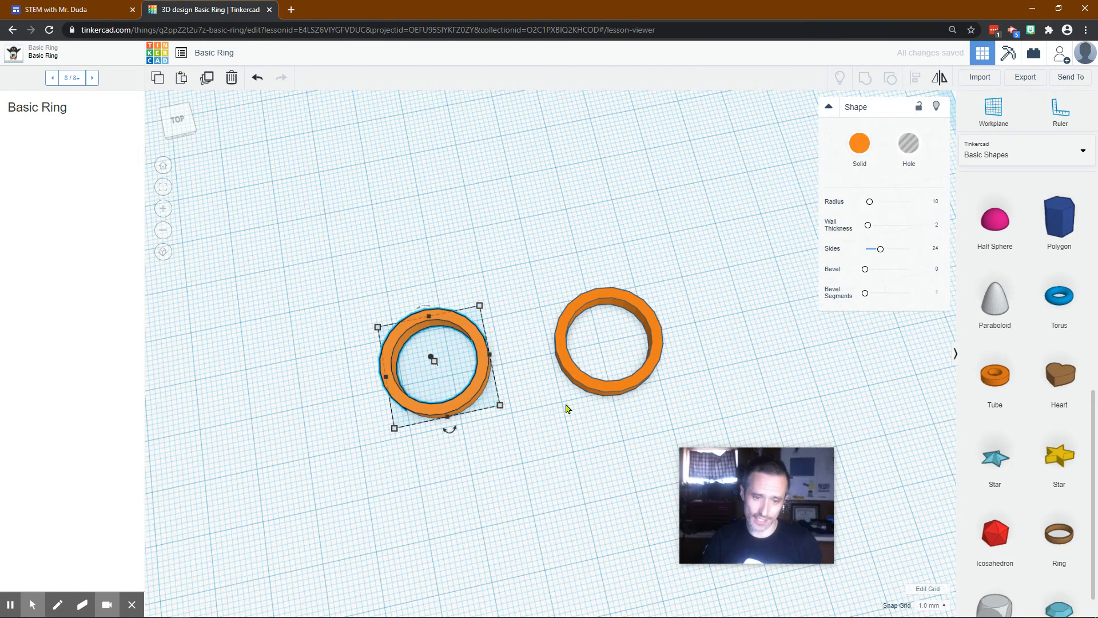
Delete the original grouped ring and move the tube about 31 mm across into its place
click(582, 370)
key(Delete)
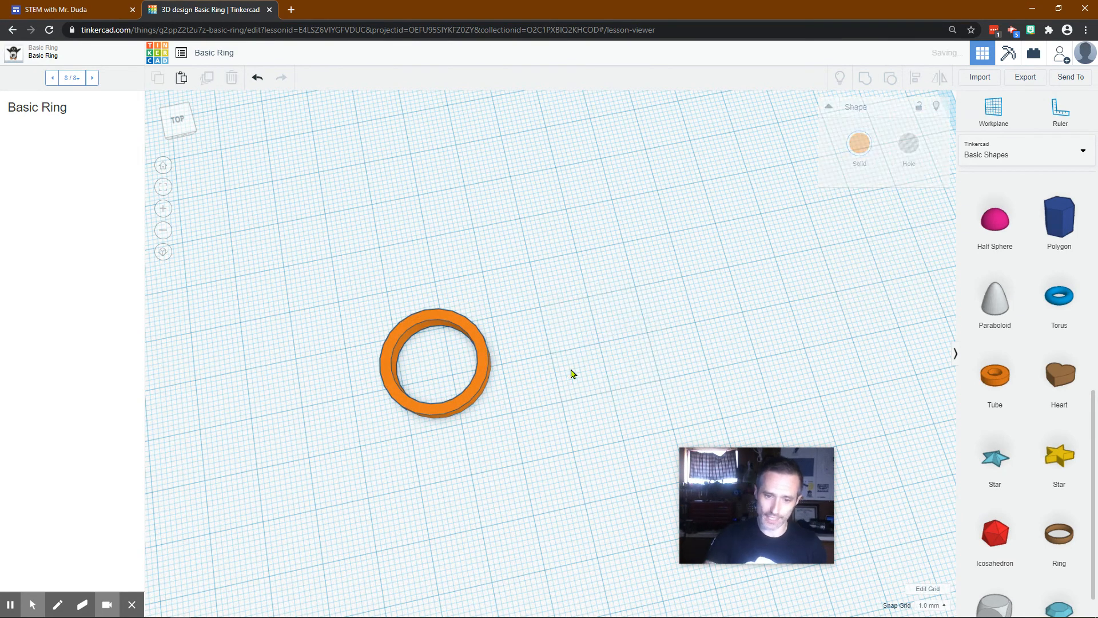
drag(489, 378, 641, 341)
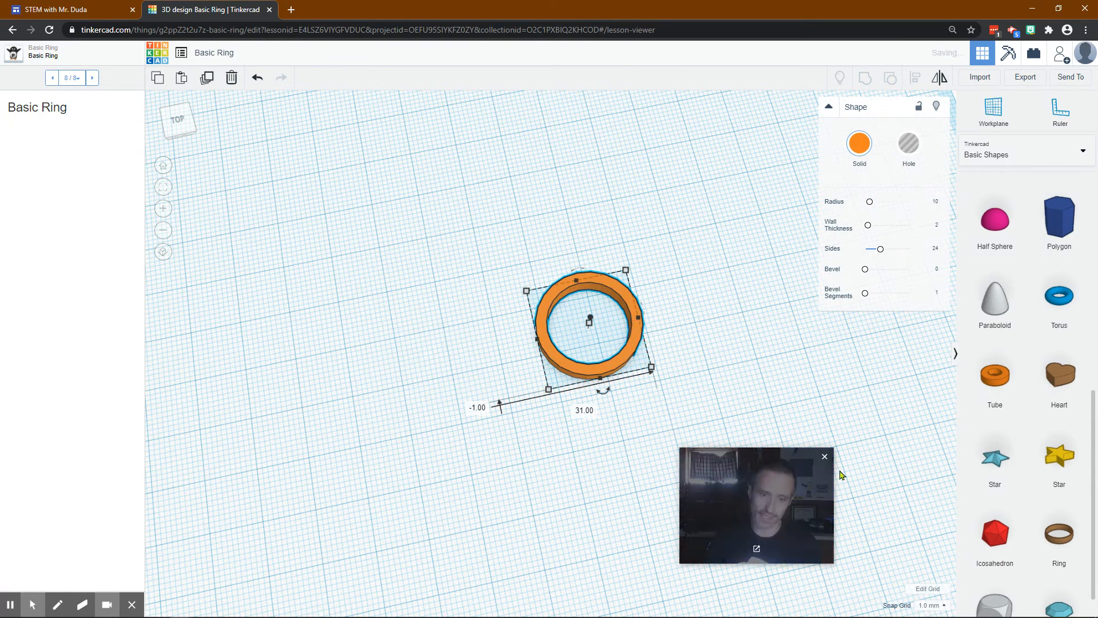
Review the export options for the selected tube, both the download formats and the 3D print services, without exporting
click(1023, 85)
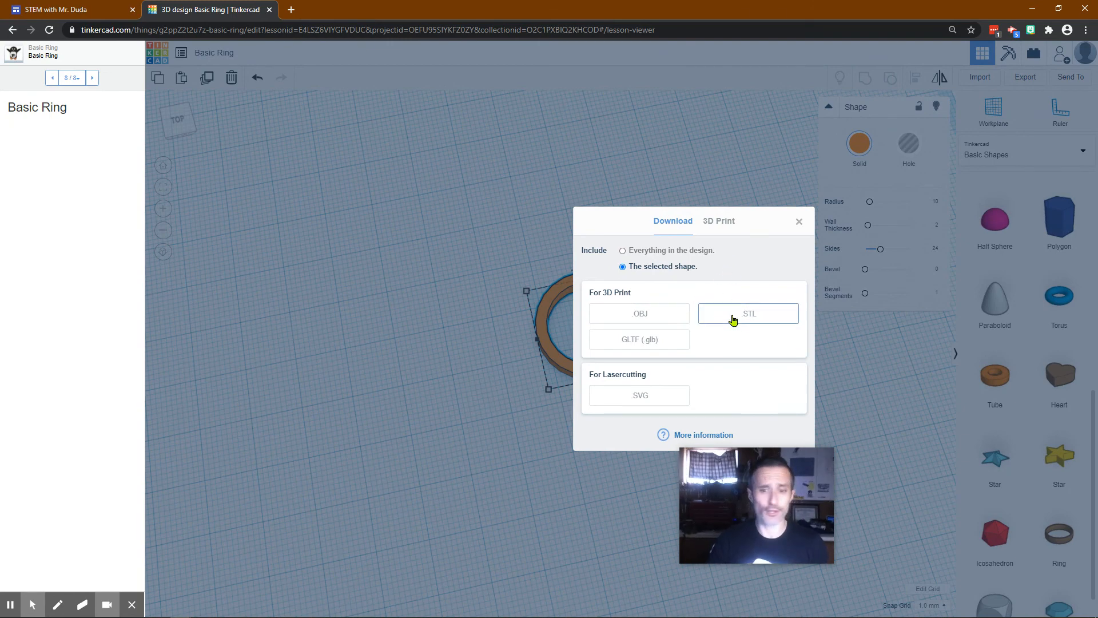
click(720, 223)
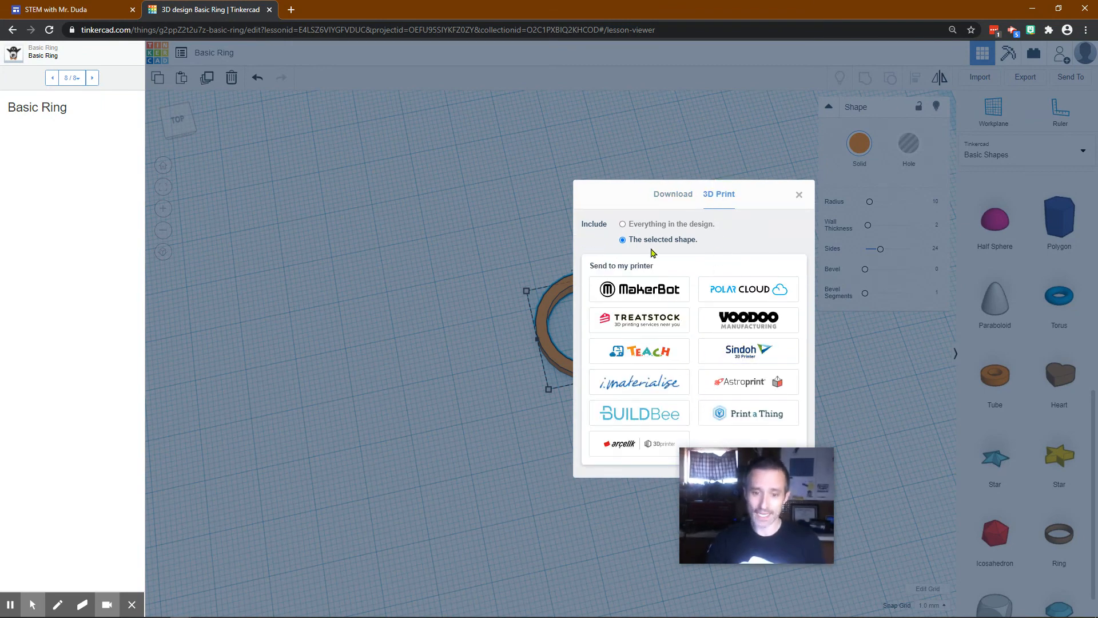
click(658, 196)
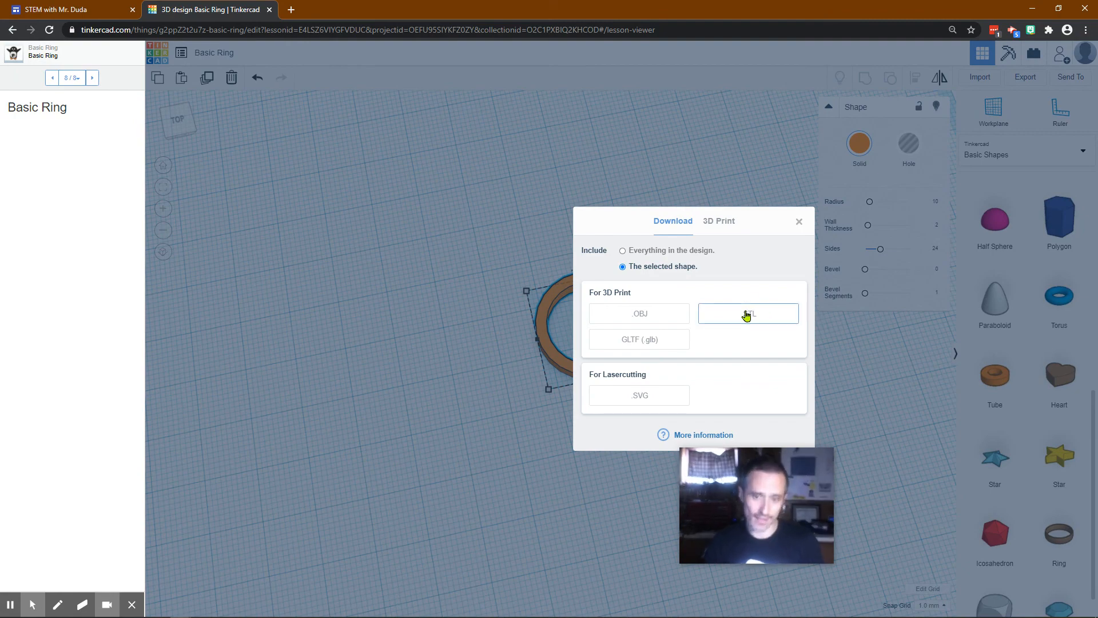
click(799, 221)
right_drag(551, 417, 666, 324)
right_drag(545, 393, 375, 476)
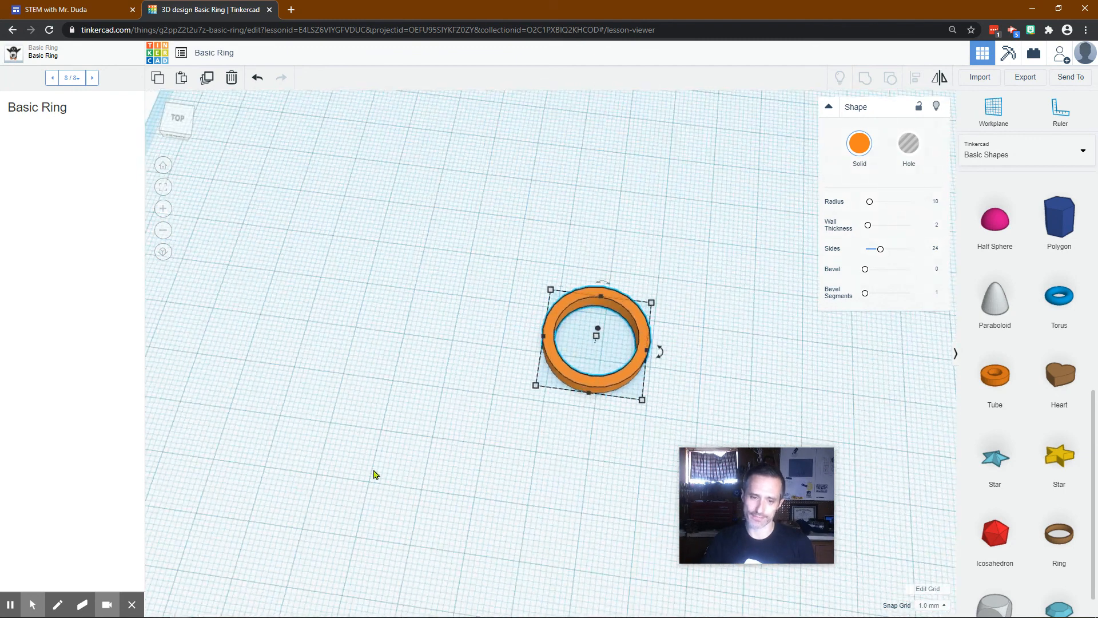
drag(785, 464, 870, 425)
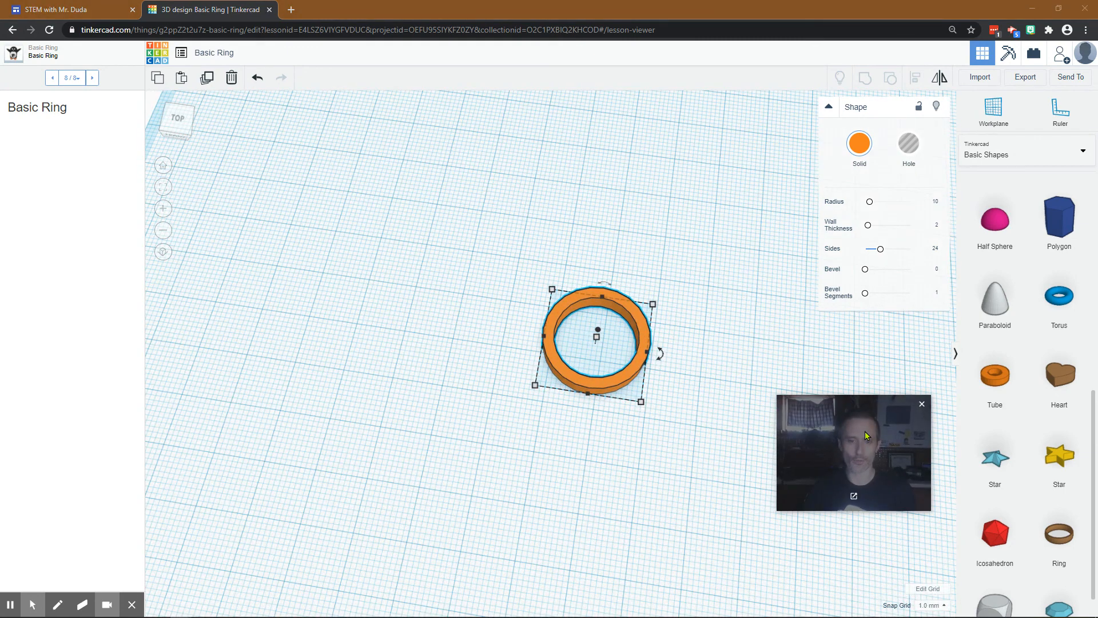